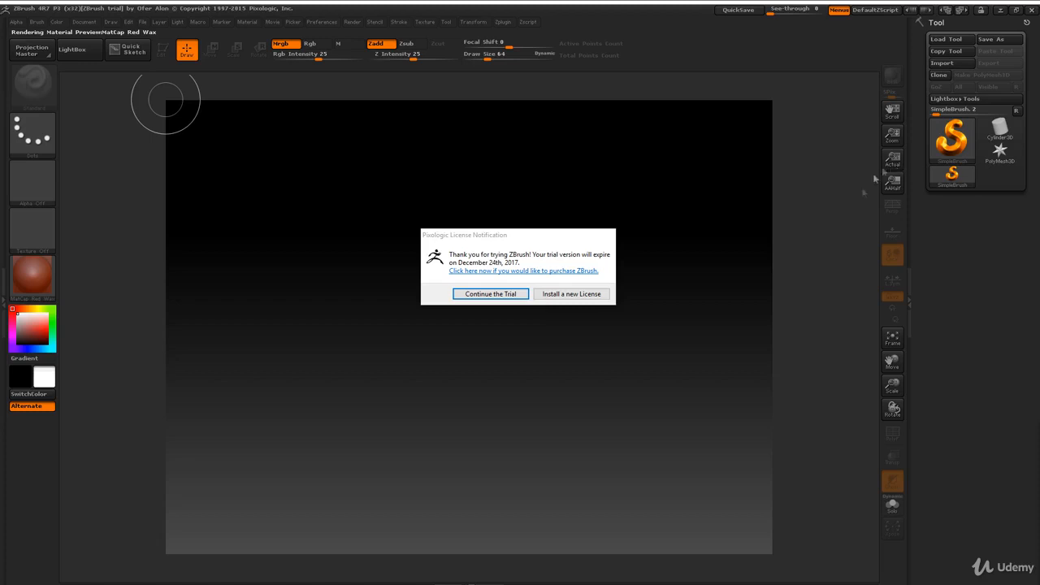
# - Continue the trial and load the Fibers01.ZPR project from LightBox
pyautogui.click(493, 294)
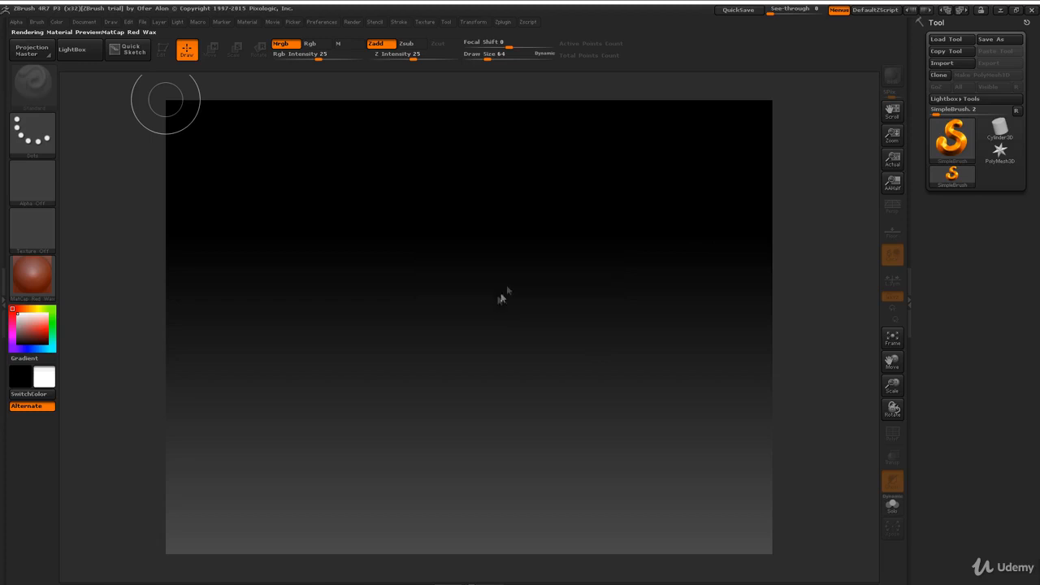
pyautogui.click(62, 47)
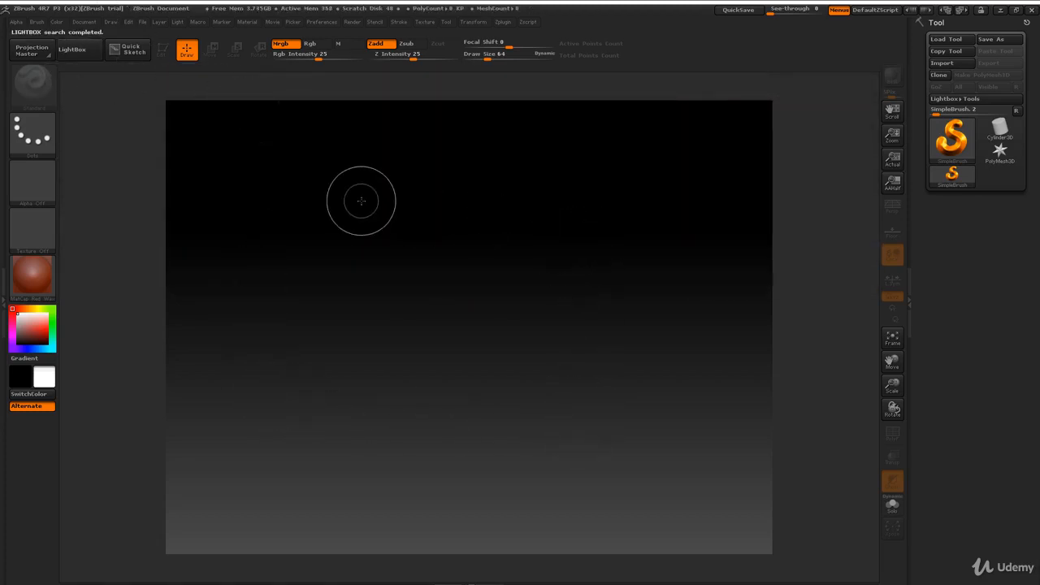
pyautogui.click(72, 49)
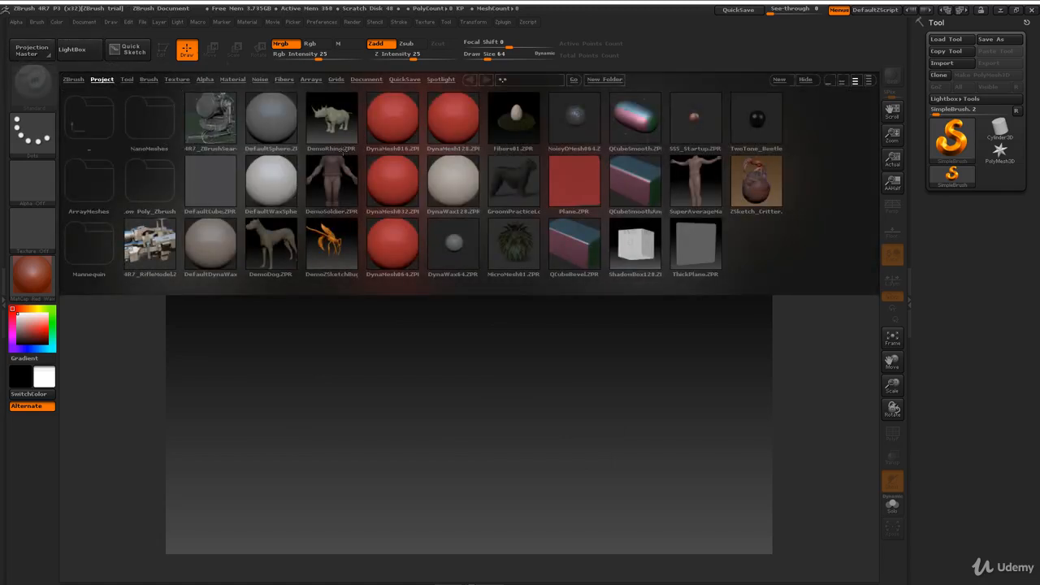
pyautogui.doubleClick(514, 122)
pyautogui.moveTo(499, 167); pyautogui.dragTo(695, 203)
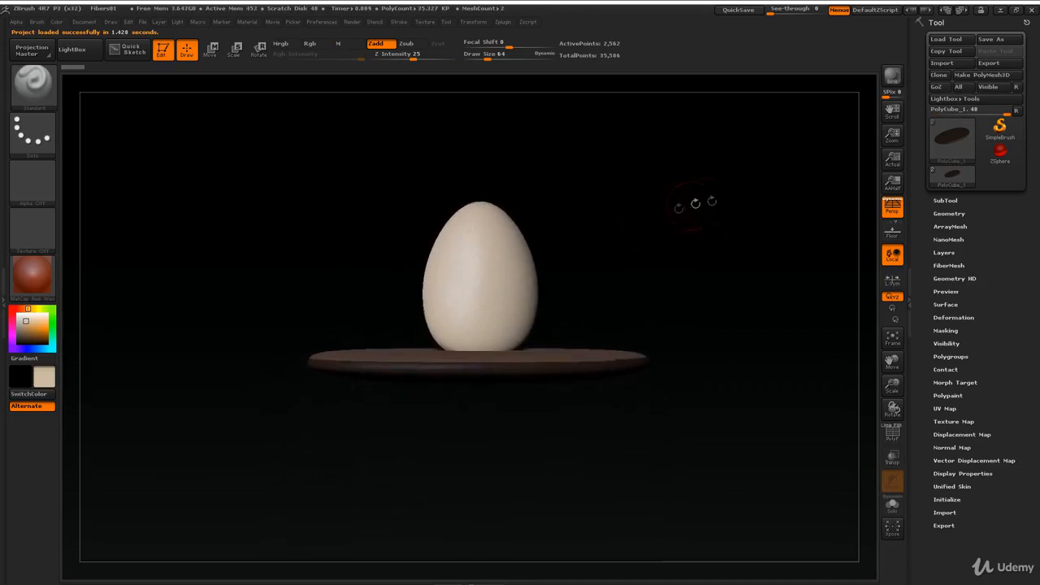
# - Switch the masking brush to MaskLasso, try a lasso mask around the egg and undo it
pyautogui.press('ctrl')
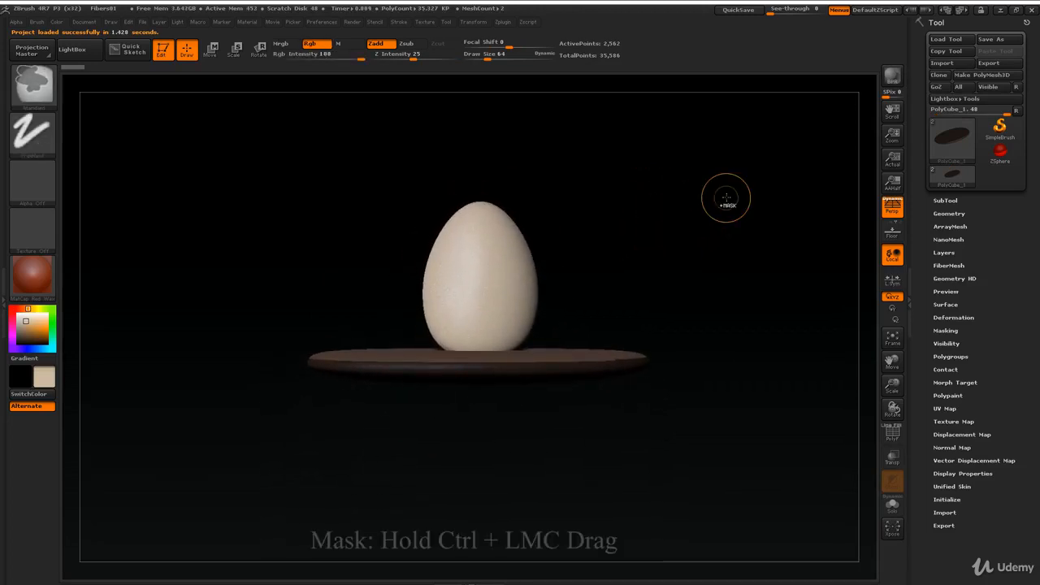
pyautogui.click(33, 81)
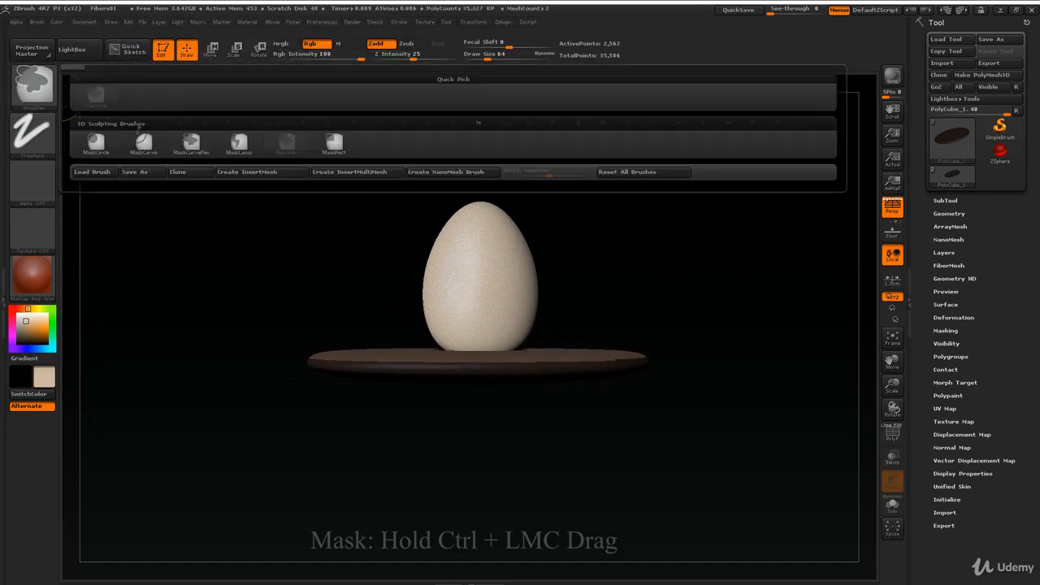
pyautogui.keyDown('ctrl'); pyautogui.click(239, 144); pyautogui.keyUp('ctrl')
pyautogui.moveTo(333, 205)
pyautogui.keyDown('ctrl'); pyautogui.mouseDown()
pyautogui.moveTo(340, 219)
pyautogui.moveTo(562, 230)
pyautogui.moveTo(631, 355)
pyautogui.mouseUp(); pyautogui.keyUp('ctrl')
pyautogui.hotkey('ctrl', 'z')
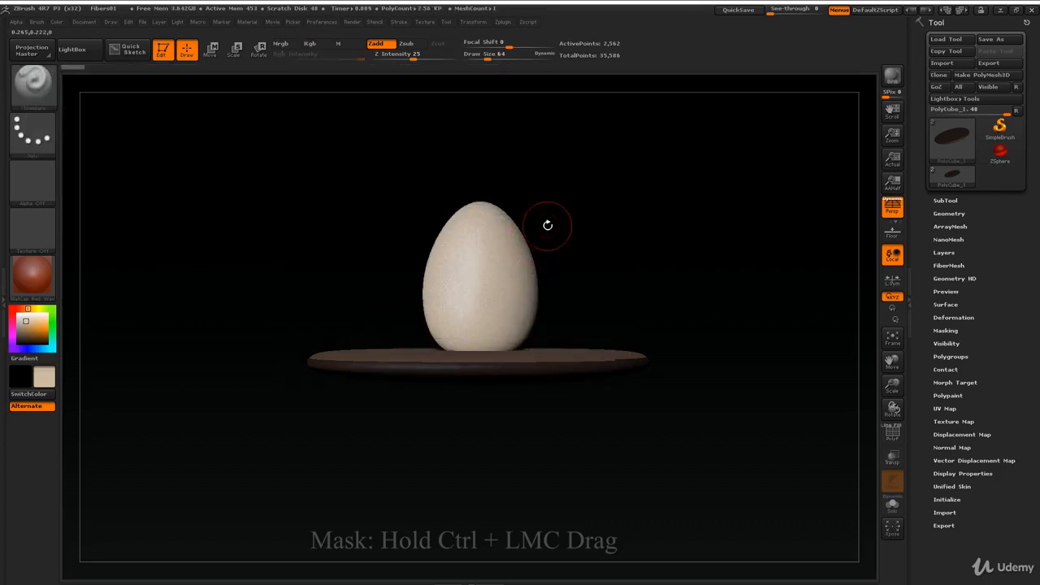
pyautogui.moveTo(662, 233)
pyautogui.mouseDown()
pyautogui.moveTo(662, 315)
pyautogui.moveTo(661, 228)
pyautogui.mouseUp()
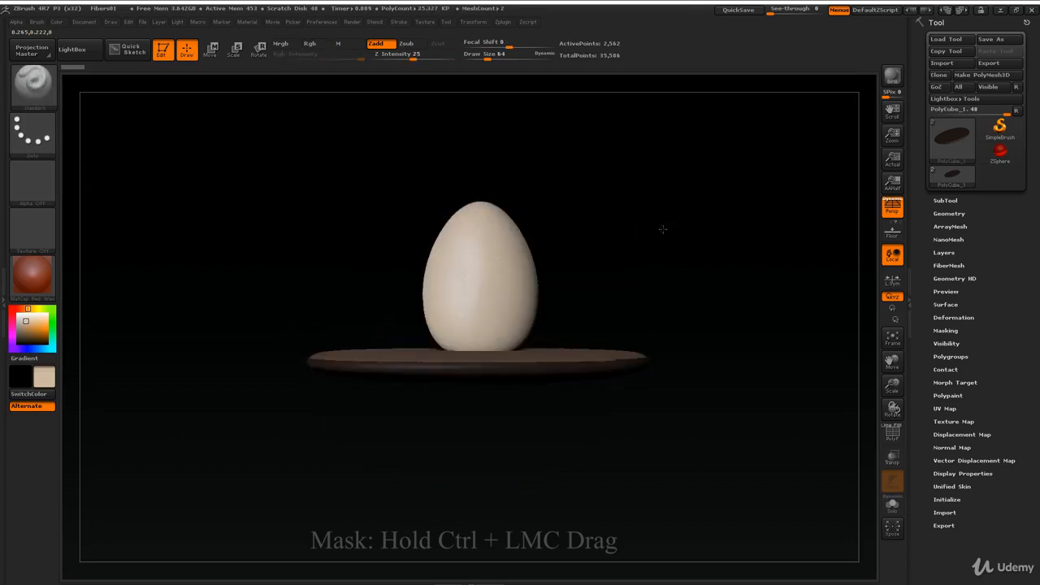
# - Show the subtool list and switch back and forth between the disc and egg subtools, ending with the egg, PM3D_Sphere3D, active
pyautogui.click(944, 201)
pyautogui.moveTo(797, 189); pyautogui.dragTo(650, 346)
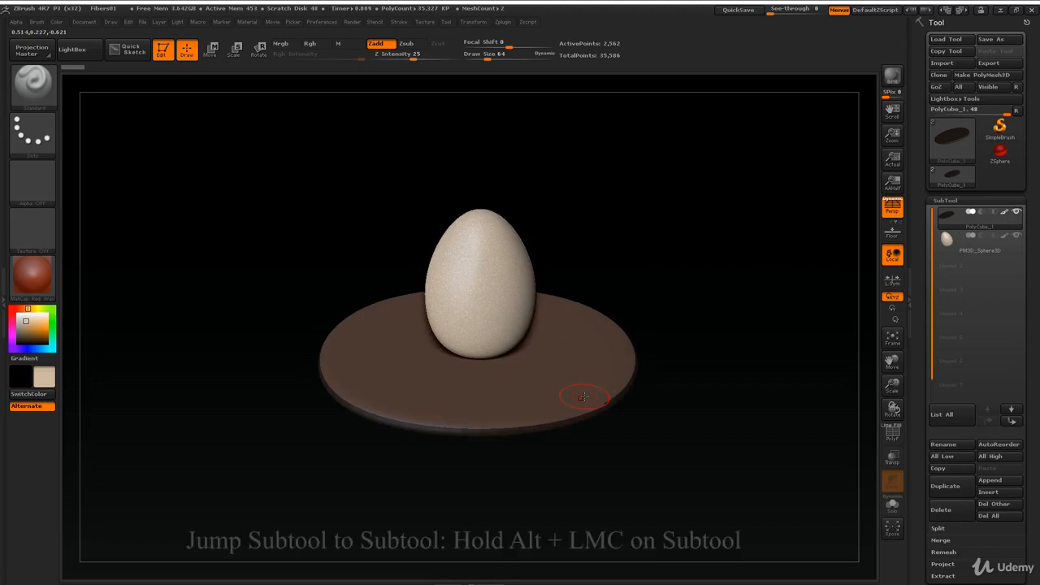
pyautogui.keyDown('alt'); pyautogui.click(491, 252); pyautogui.keyUp('alt')
pyautogui.keyDown('alt'); pyautogui.click(579, 356); pyautogui.keyUp('alt')
pyautogui.keyDown('alt'); pyautogui.click(485, 288); pyautogui.keyUp('alt')
pyautogui.keyDown('alt'); pyautogui.click(572, 360); pyautogui.keyUp('alt')
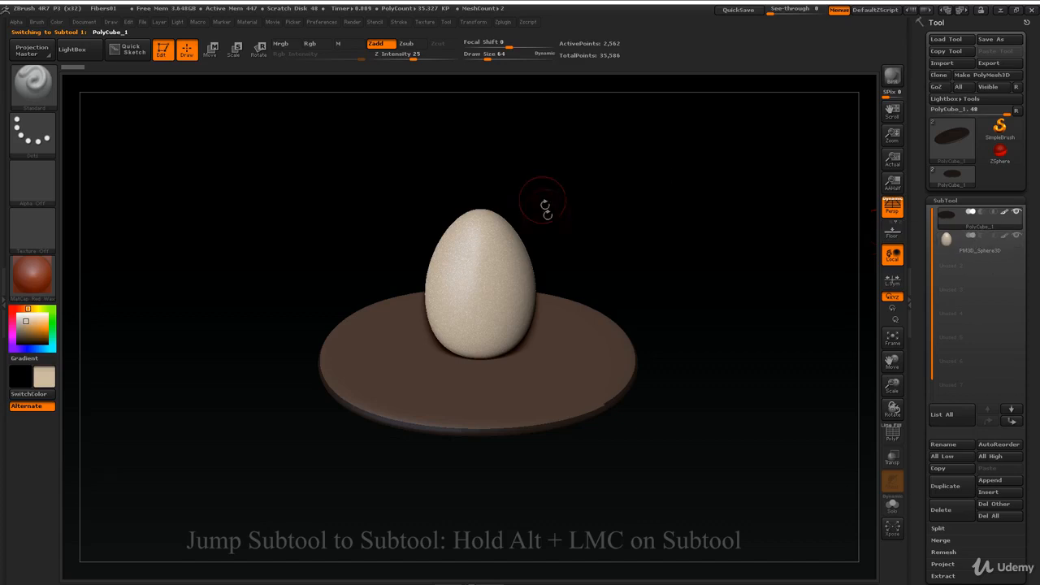
pyautogui.keyDown('alt'); pyautogui.click(501, 260); pyautogui.keyUp('alt')
pyautogui.keyDown('alt'); pyautogui.click(551, 344); pyautogui.keyUp('alt')
pyautogui.keyDown('alt'); pyautogui.click(502, 283); pyautogui.keyUp('alt')
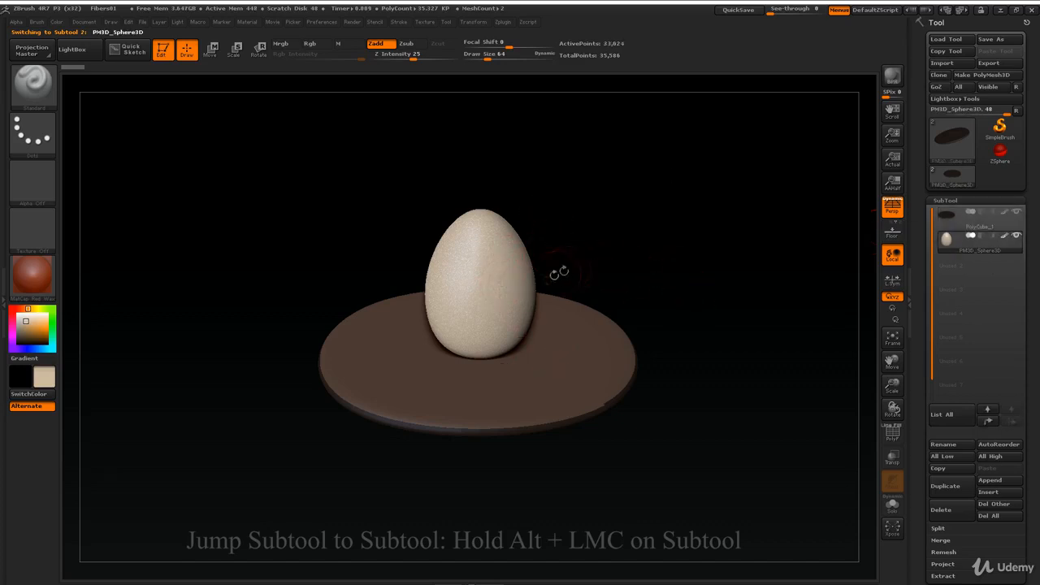
# - Mask the upper part of the egg with a freehand lasso outline
pyautogui.moveTo(673, 253); pyautogui.dragTo(683, 222)
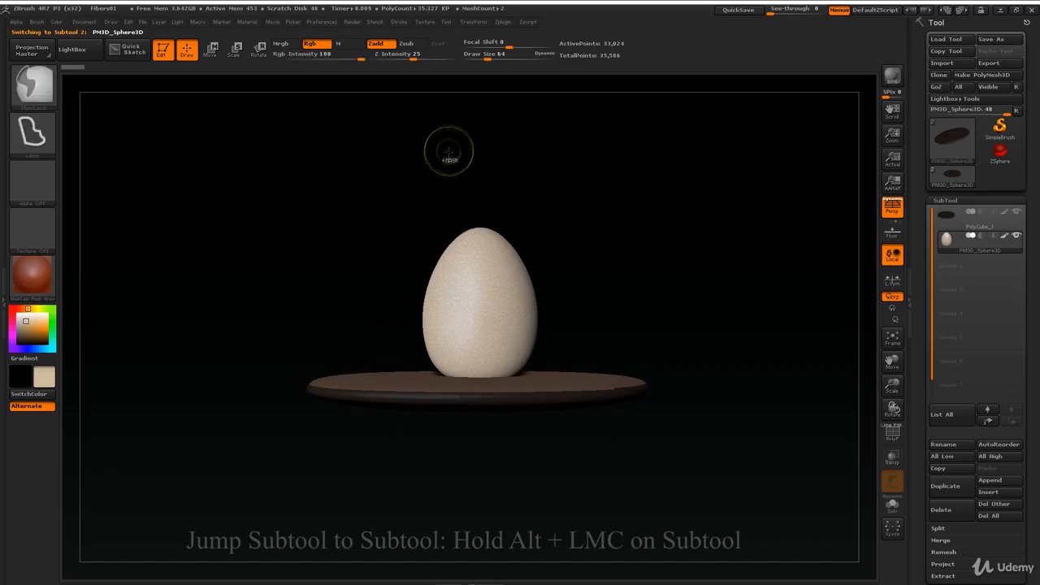
pyautogui.moveTo(447, 156)
pyautogui.keyDown('ctrl'); pyautogui.mouseDown()
pyautogui.moveTo(610, 167)
pyautogui.moveTo(454, 318)
pyautogui.mouseUp(); pyautogui.keyUp('ctrl')
pyautogui.moveTo(400, 240)
pyautogui.keyDown('ctrl'); pyautogui.mouseDown()
pyautogui.moveTo(460, 312)
pyautogui.moveTo(477, 248)
pyautogui.mouseUp(); pyautogui.keyUp('ctrl')
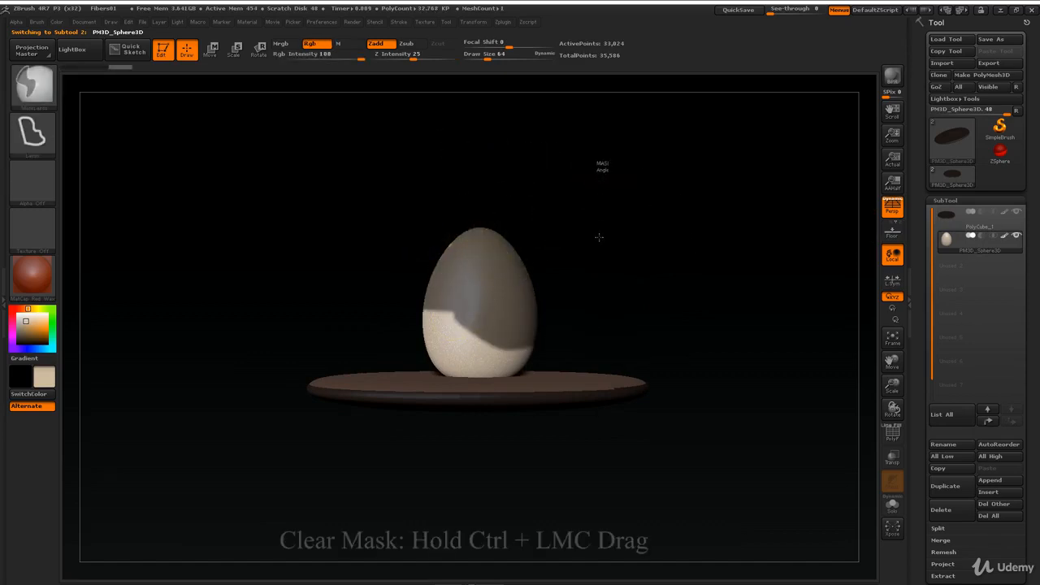
# - Clear the mask on the egg and undo the clearing
pyautogui.keyDown('ctrl'); pyautogui.click(599, 237); pyautogui.keyUp('ctrl')
pyautogui.hotkey('ctrl', 'z')
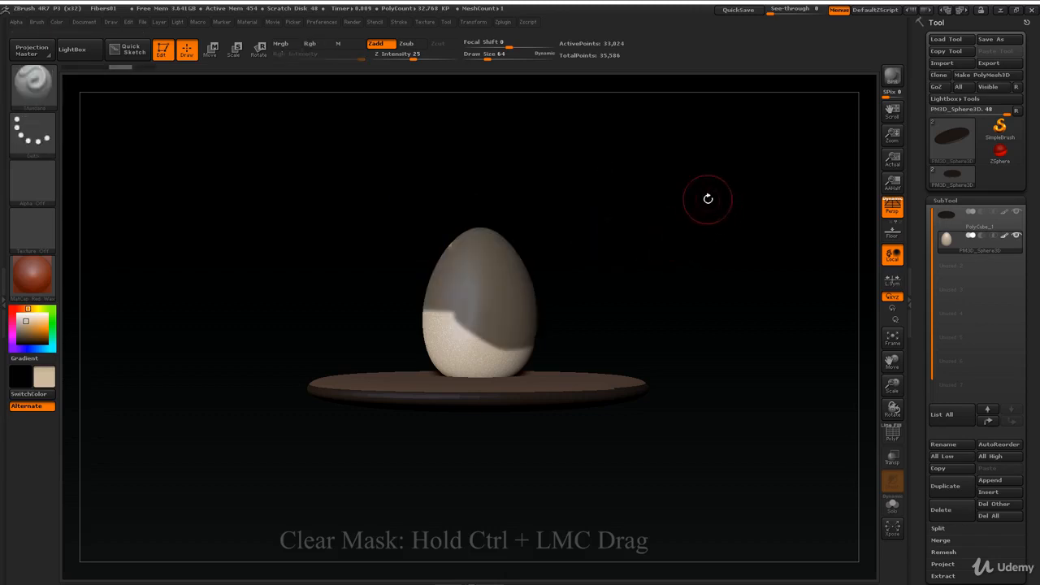
pyautogui.press('ctrl')
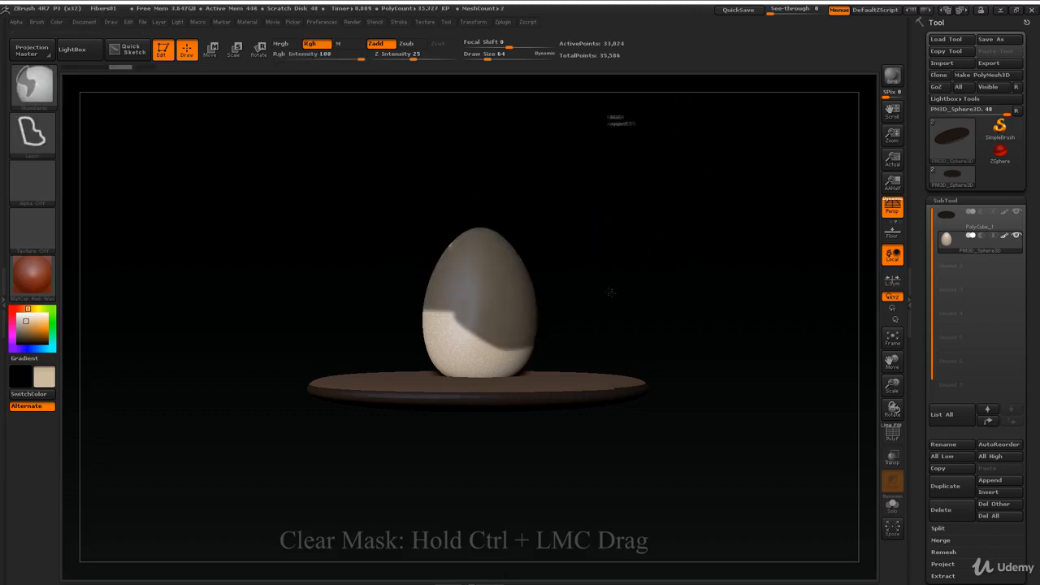
pyautogui.keyDown('ctrl'); pyautogui.moveTo(611, 293); pyautogui.dragTo(622, 290); pyautogui.keyUp('ctrl')
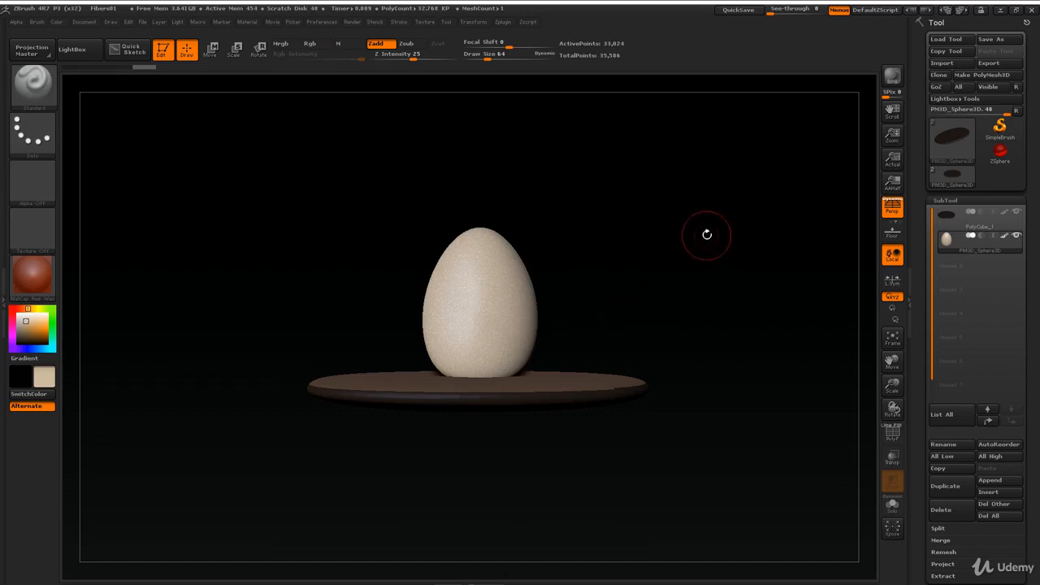
pyautogui.hotkey('ctrl', 'z')
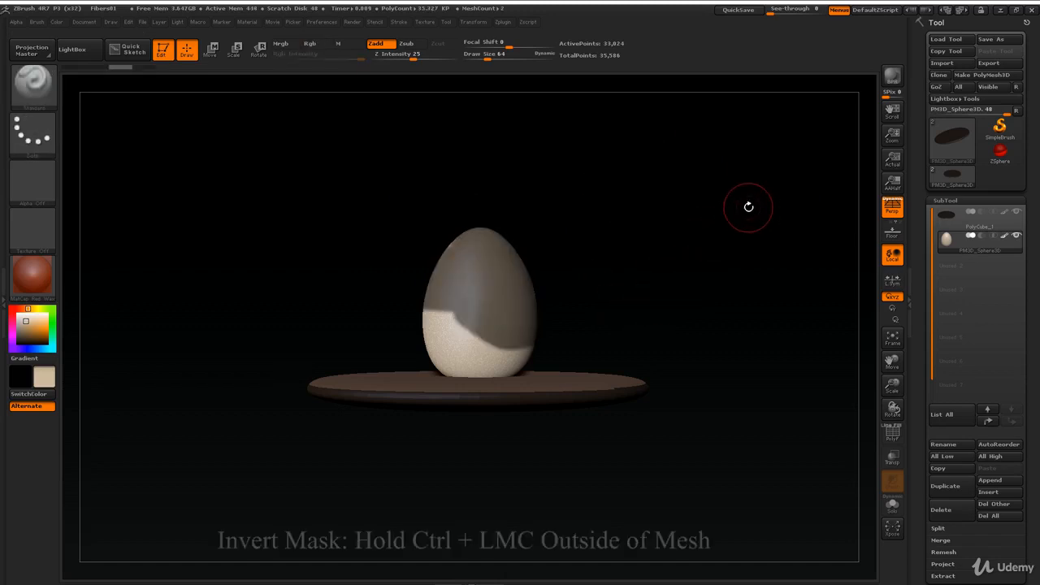
# - Invert the egg's mask repeatedly, ending with the upper part masked
pyautogui.press('ctrl')
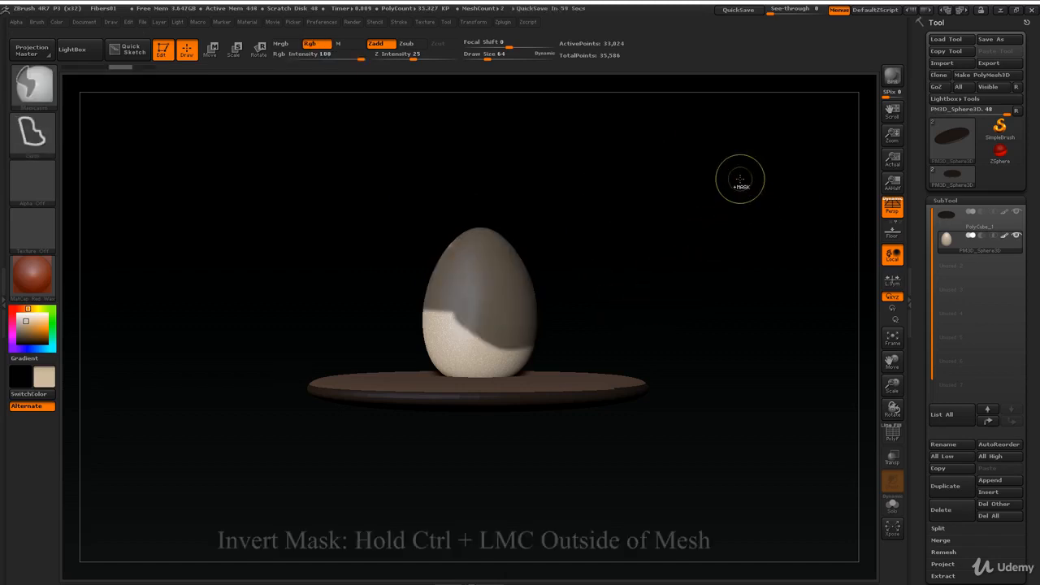
pyautogui.keyDown('ctrl'); pyautogui.click(740, 179); pyautogui.keyUp('ctrl')
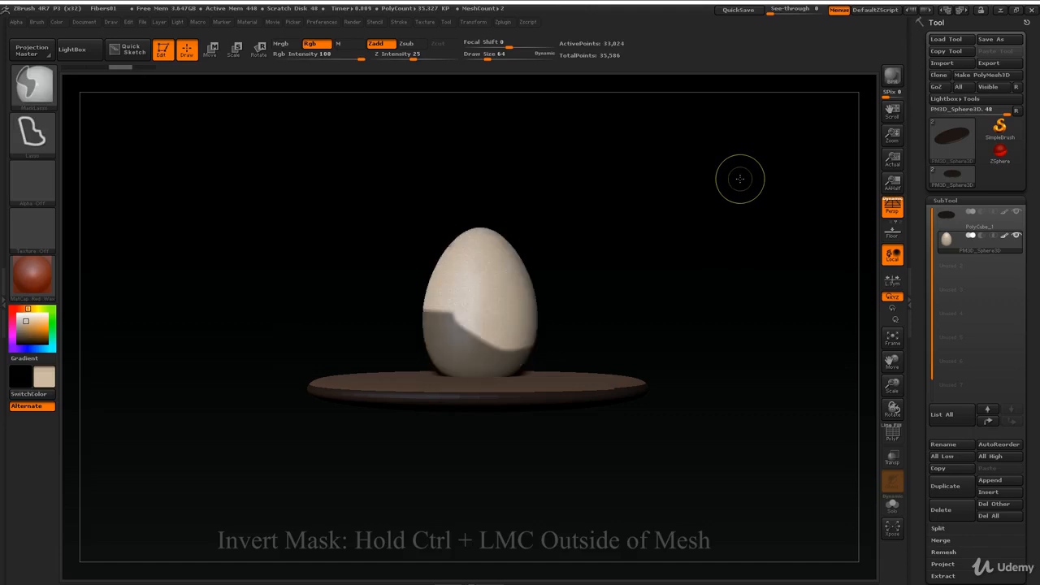
pyautogui.keyDown('ctrl'); pyautogui.click(739, 179); pyautogui.keyUp('ctrl')
pyautogui.keyDown('ctrl'); pyautogui.click(739, 179); pyautogui.keyUp('ctrl')
pyautogui.keyDown('ctrl'); pyautogui.click(739, 179); pyautogui.keyUp('ctrl')
pyautogui.keyDown('ctrl'); pyautogui.click(740, 179); pyautogui.keyUp('ctrl')
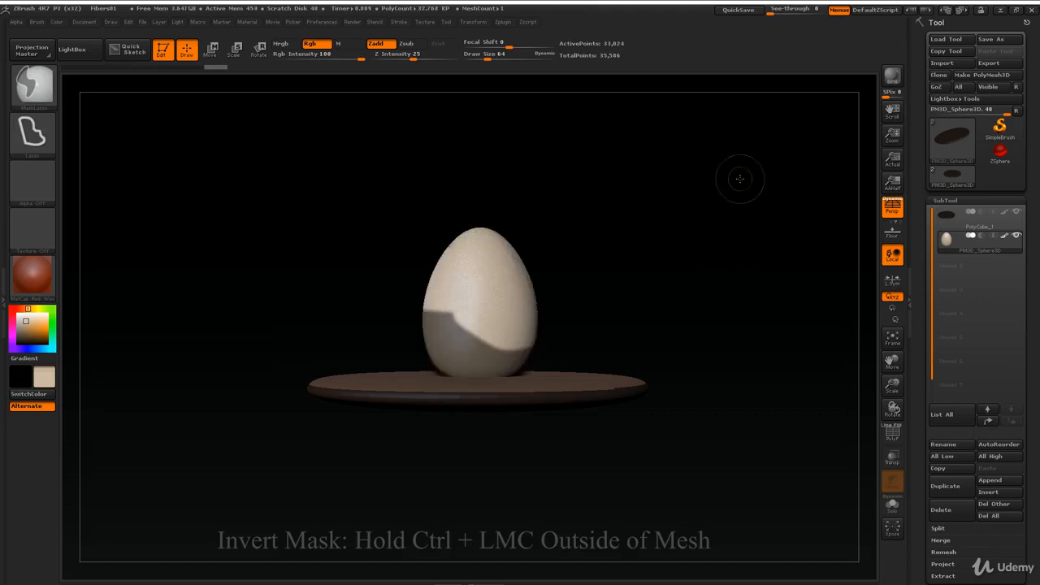
pyautogui.keyDown('ctrl'); pyautogui.click(740, 178); pyautogui.keyUp('ctrl')
# - Switch the masking brush to MaskPen and clear the existing mask from the egg
pyautogui.keyDown('ctrl'); pyautogui.click(45, 92); pyautogui.keyUp('ctrl')
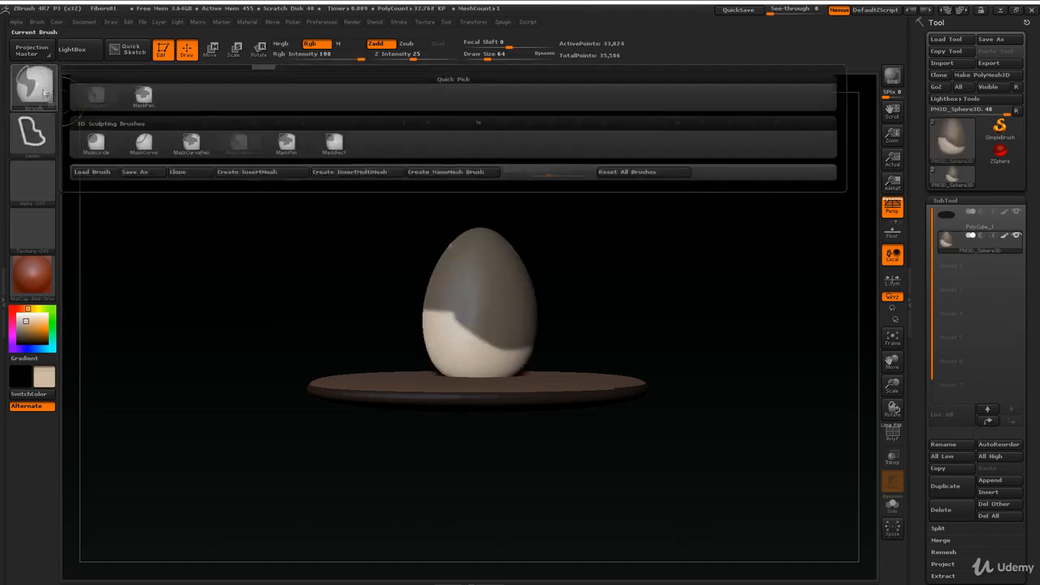
pyautogui.keyDown('ctrl'); pyautogui.click(49, 95); pyautogui.keyUp('ctrl')
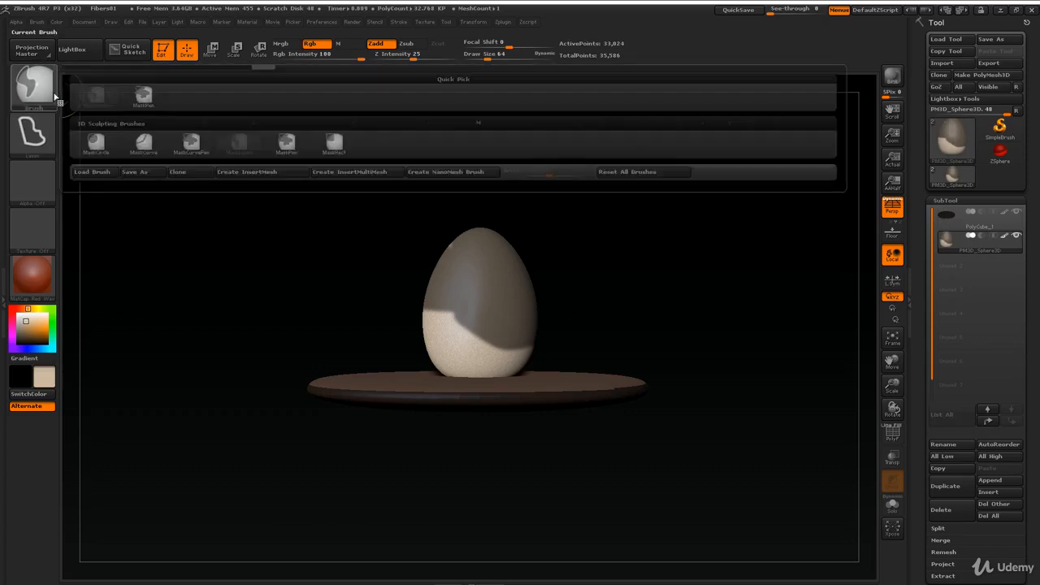
pyautogui.keyDown('ctrl'); pyautogui.click(281, 147); pyautogui.keyUp('ctrl')
pyautogui.keyDown('ctrl'); pyautogui.moveTo(716, 197); pyautogui.dragTo(674, 251); pyautogui.keyUp('ctrl')
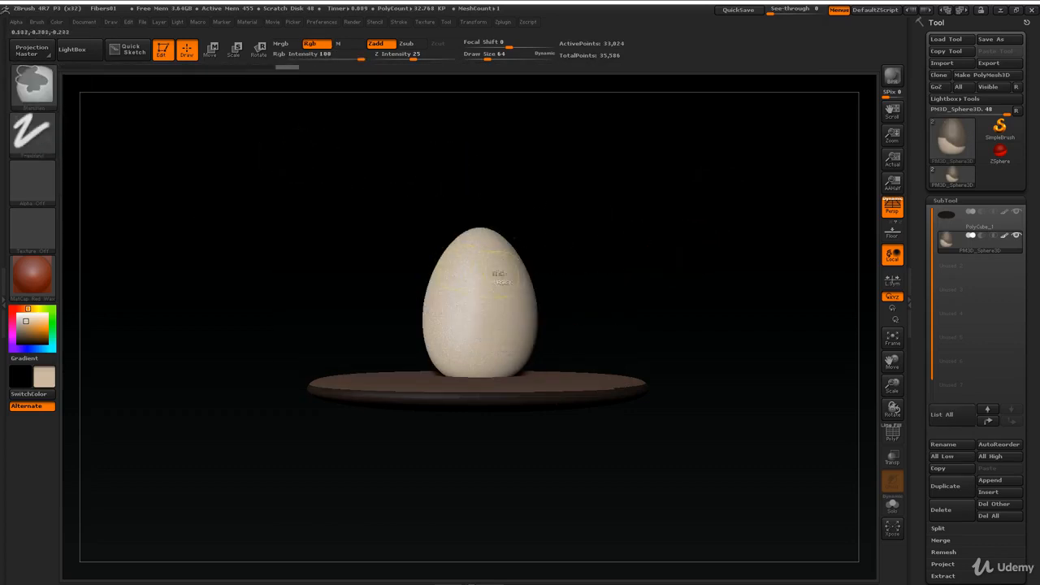
# - Paint two freehand mask patches on the front of the egg, one in the upper half and one below it
pyautogui.moveTo(487, 281)
pyautogui.keyDown('ctrl'); pyautogui.mouseDown()
pyautogui.moveTo(496, 264)
pyautogui.moveTo(483, 252)
pyautogui.mouseUp(); pyautogui.keyUp('ctrl')
pyautogui.keyDown('ctrl'); pyautogui.moveTo(492, 321); pyautogui.dragTo(485, 333); pyautogui.keyUp('ctrl')
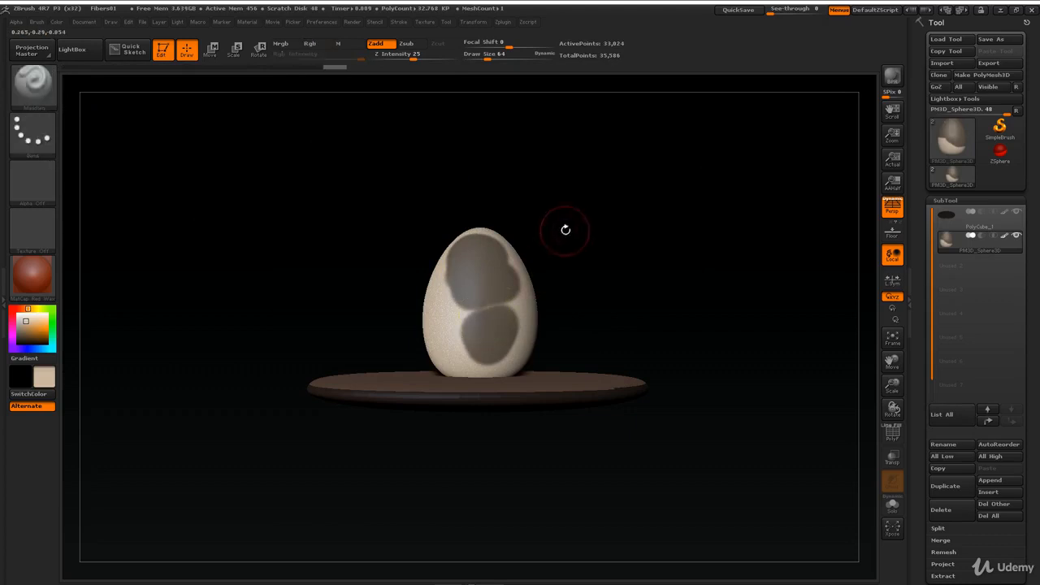
pyautogui.moveTo(564, 228)
pyautogui.mouseDown()
pyautogui.moveTo(659, 255)
pyautogui.moveTo(669, 219)
pyautogui.moveTo(687, 236)
pyautogui.mouseUp()
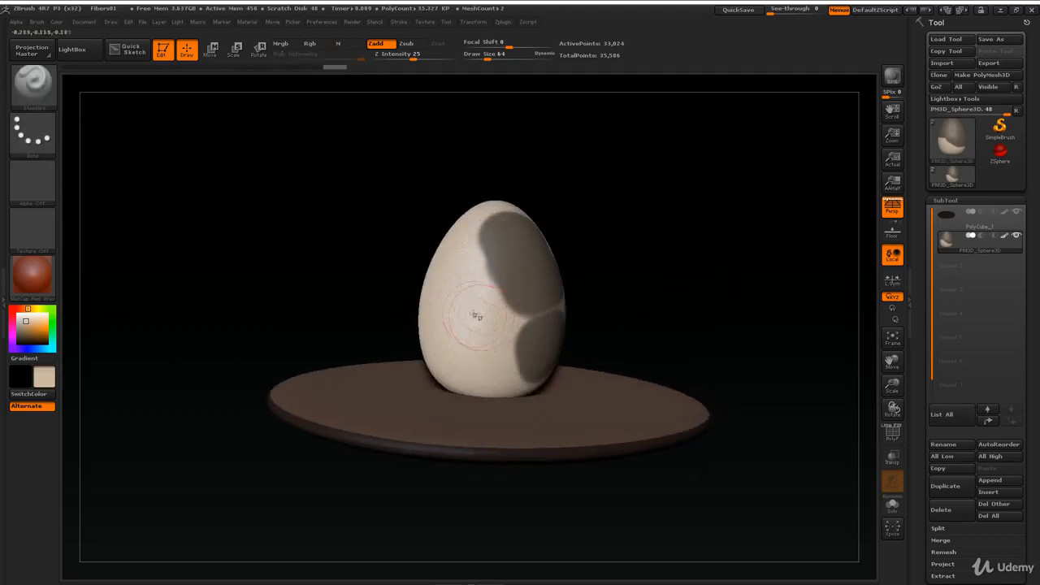
pyautogui.moveTo(729, 263); pyautogui.dragTo(665, 281)
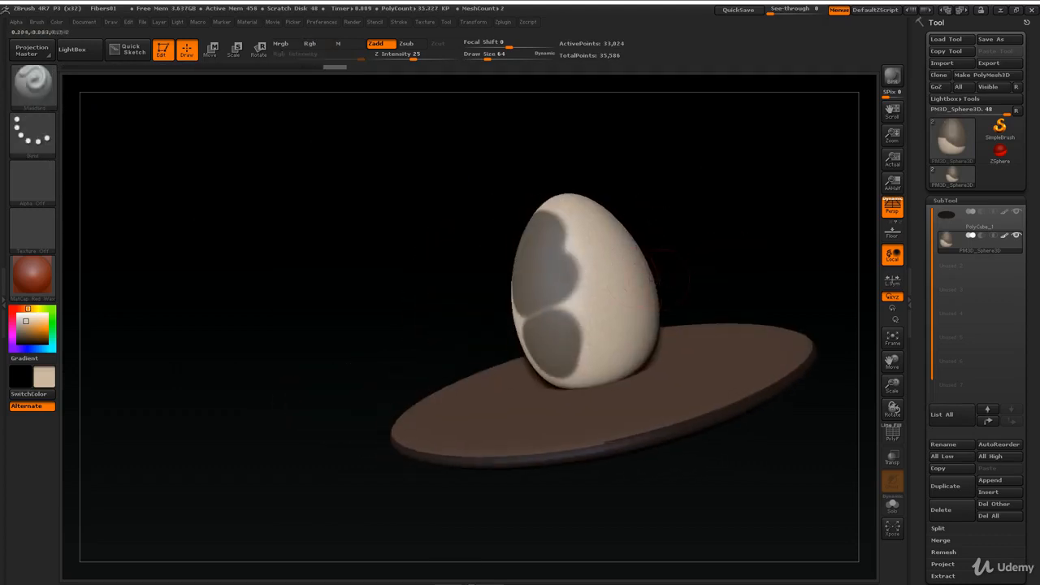
pyautogui.keyDown('shift'); pyautogui.moveTo(686, 180); pyautogui.dragTo(728, 185); pyautogui.keyUp('shift')
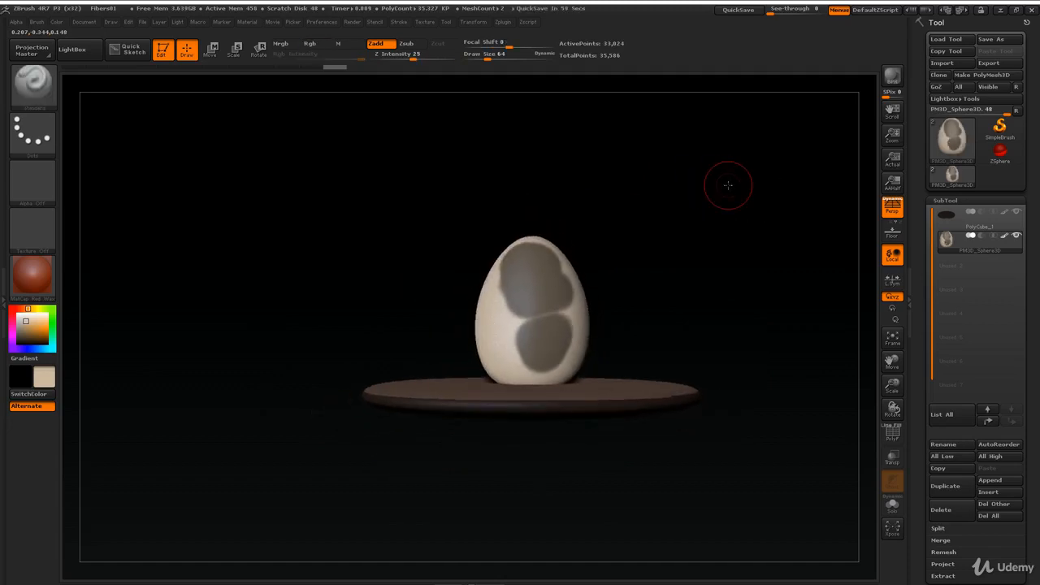
pyautogui.moveTo(729, 185); pyautogui.dragTo(720, 241)
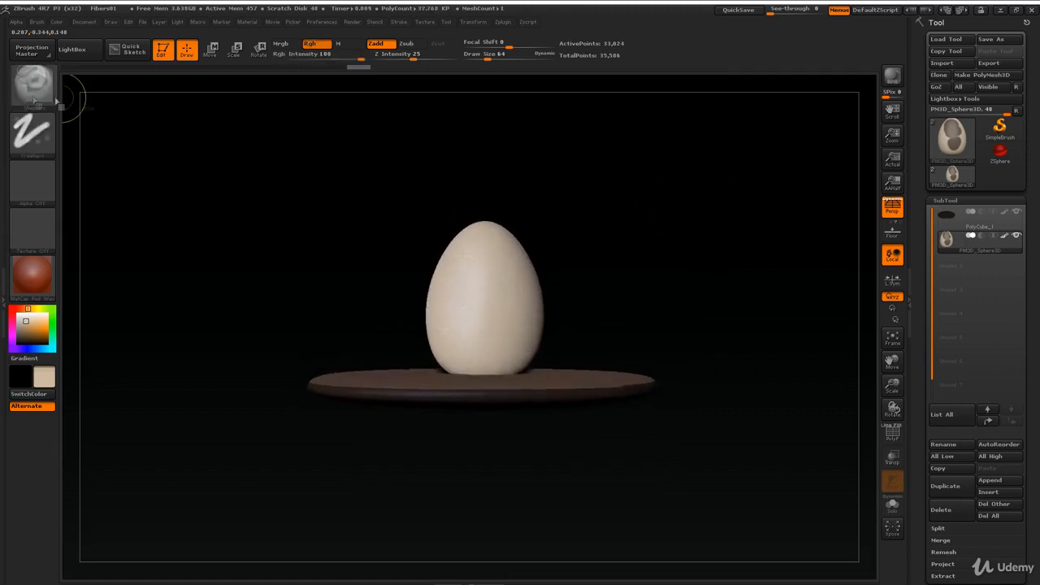
# - Set the masking brush to MaskRect and the selection brush to SelectRect
pyautogui.keyDown('ctrl'); pyautogui.click(34, 86); pyautogui.keyUp('ctrl')
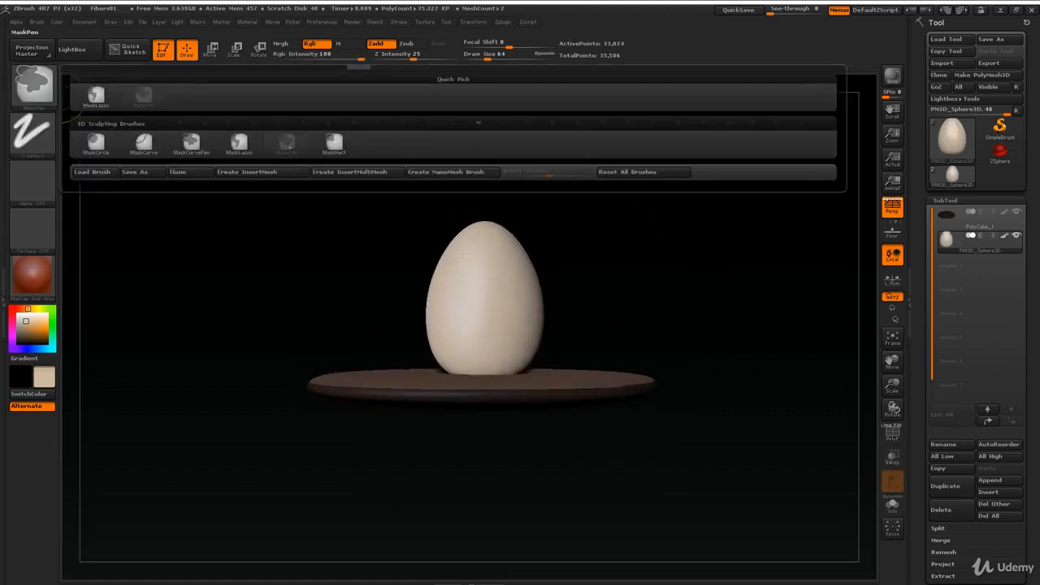
pyautogui.keyDown('ctrl'); pyautogui.click(334, 144); pyautogui.keyUp('ctrl')
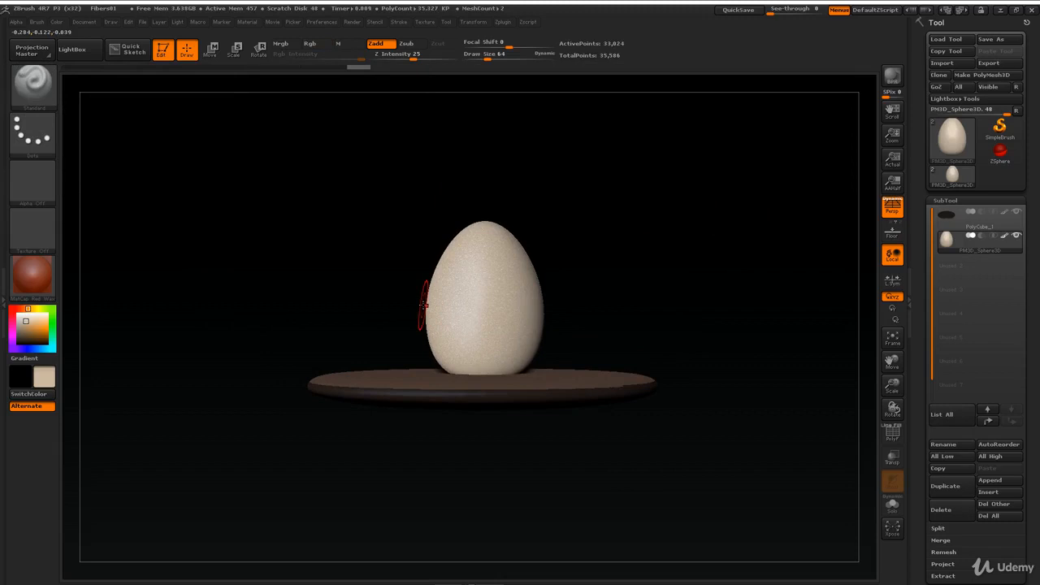
pyautogui.hotkey('ctrl', 'shift')
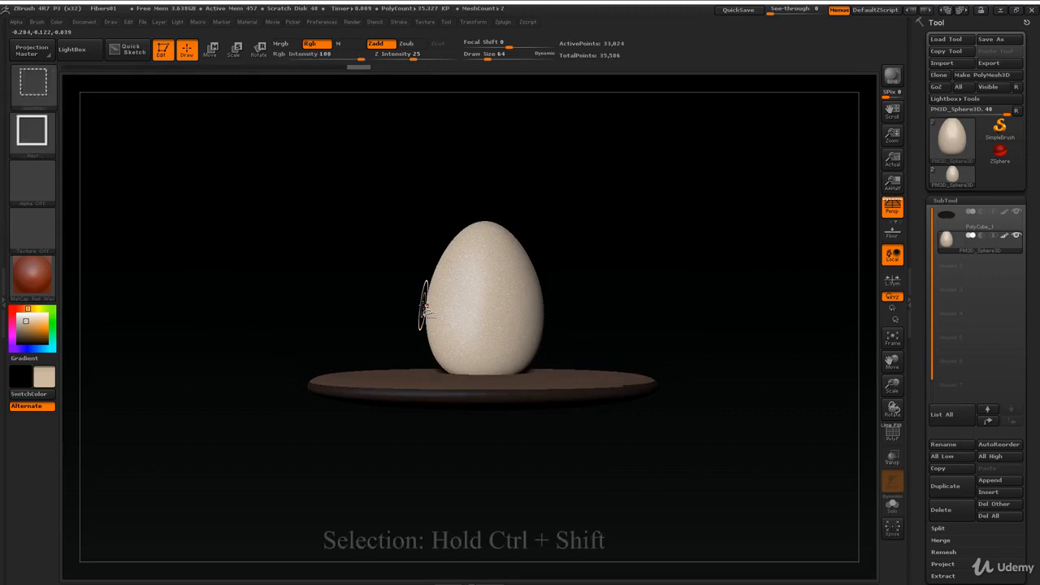
pyautogui.keyDown('ctrl'); pyautogui.keyDown('shift'); pyautogui.click(47, 93); pyautogui.keyUp('shift'); pyautogui.keyUp('ctrl')
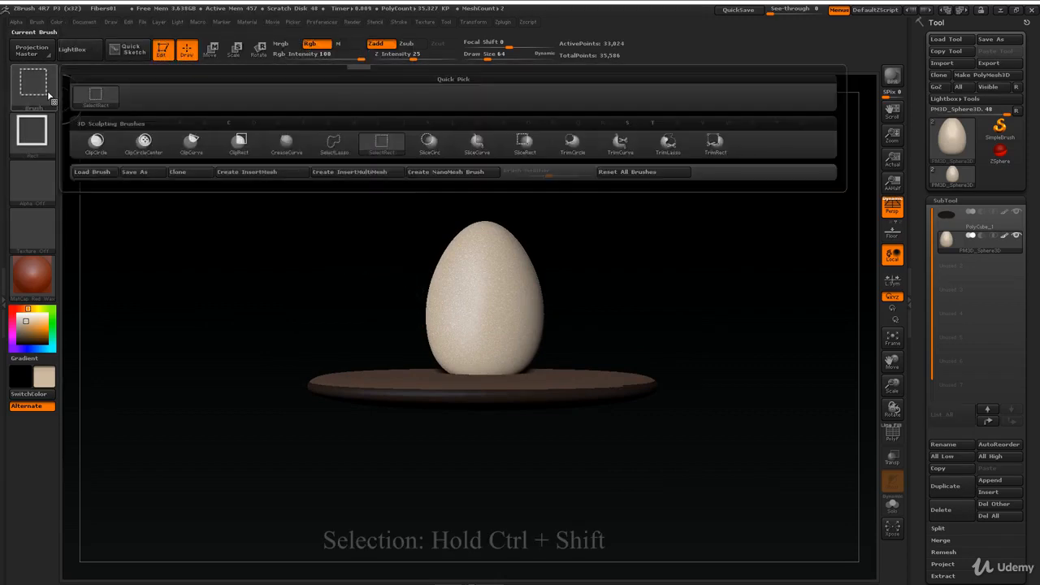
pyautogui.keyDown('ctrl'); pyautogui.keyDown('shift'); pyautogui.click(39, 82); pyautogui.keyUp('shift'); pyautogui.keyUp('ctrl')
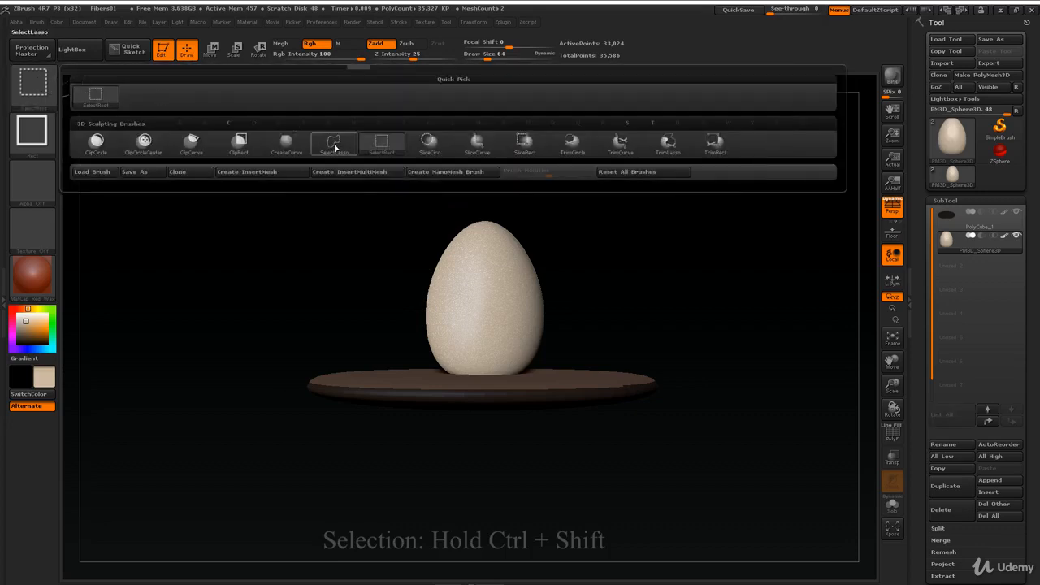
pyautogui.moveTo(333, 147)
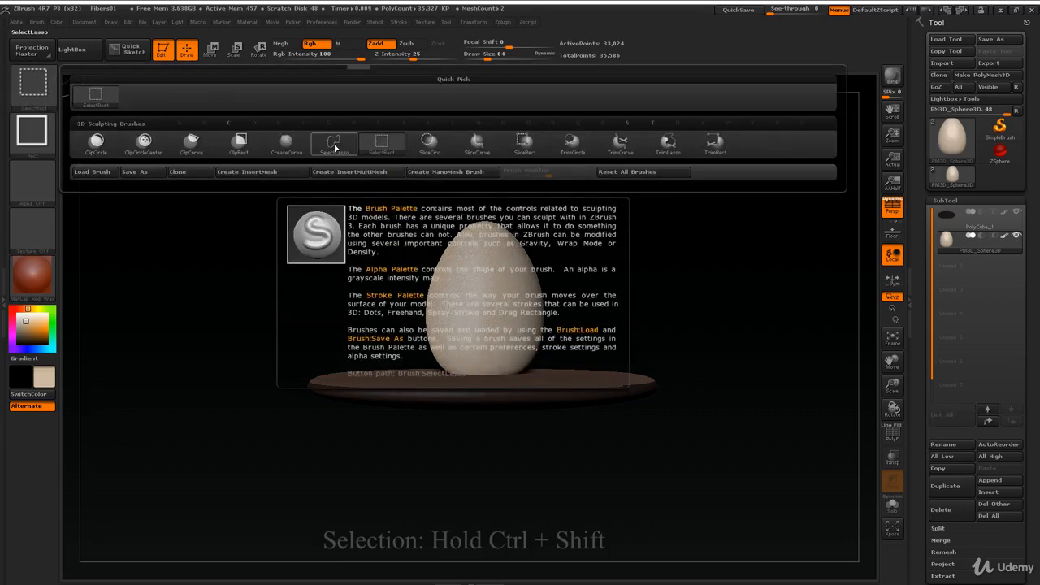
pyautogui.click(376, 145)
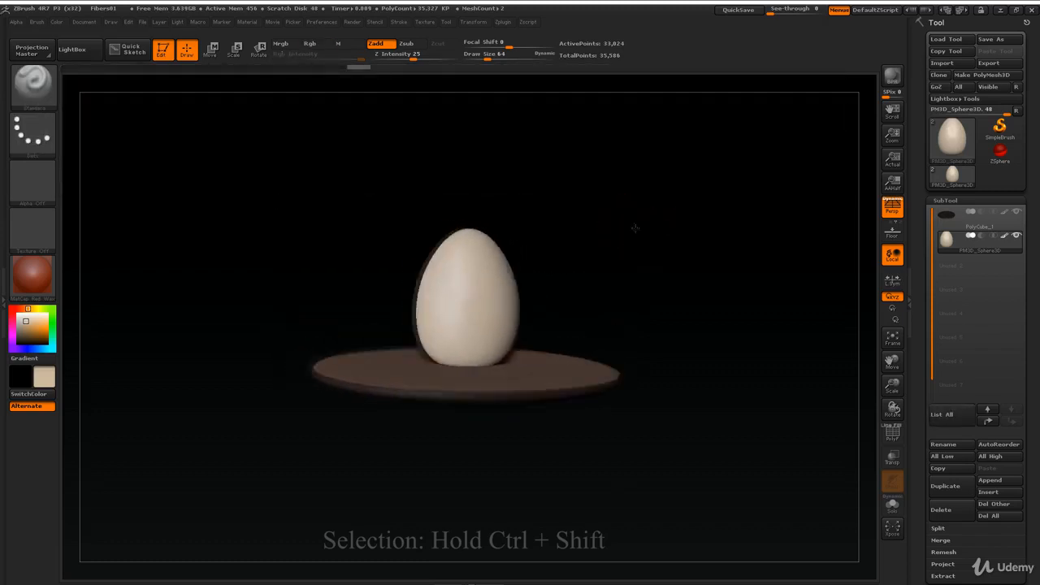
# - Isolate the egg's top portion with a rectangular selection, and restore the full egg's visibility
pyautogui.hotkey('ctrl', 'shift')
pyautogui.keyDown('ctrl'); pyautogui.keyDown('shift'); pyautogui.moveTo(339, 137); pyautogui.dragTo(622, 283); pyautogui.keyUp('shift'); pyautogui.keyUp('ctrl')
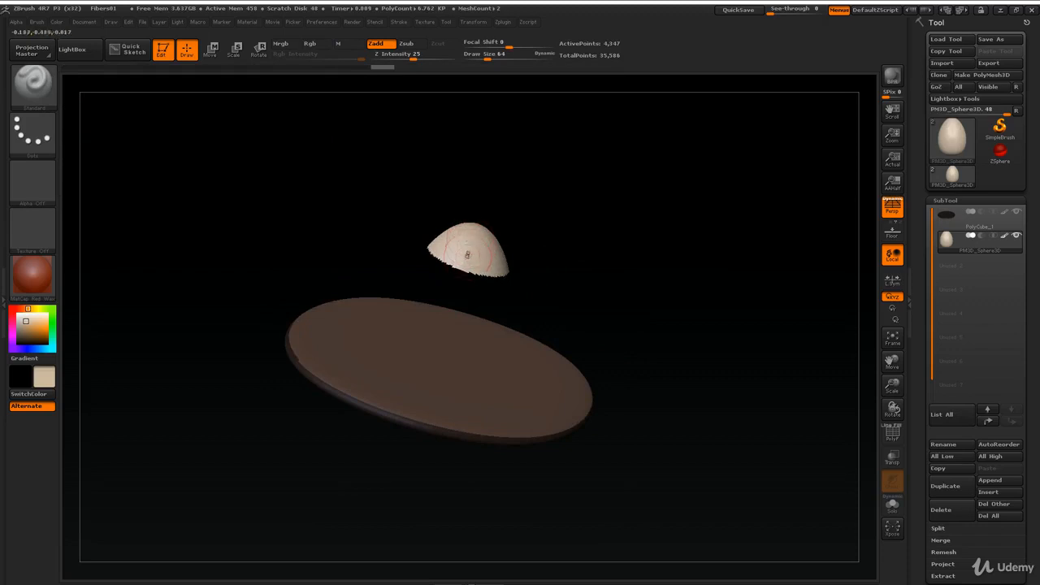
pyautogui.moveTo(592, 253); pyautogui.dragTo(657, 225)
pyautogui.keyDown('ctrl'); pyautogui.keyDown('shift'); pyautogui.click(665, 216); pyautogui.keyUp('shift'); pyautogui.keyUp('ctrl')
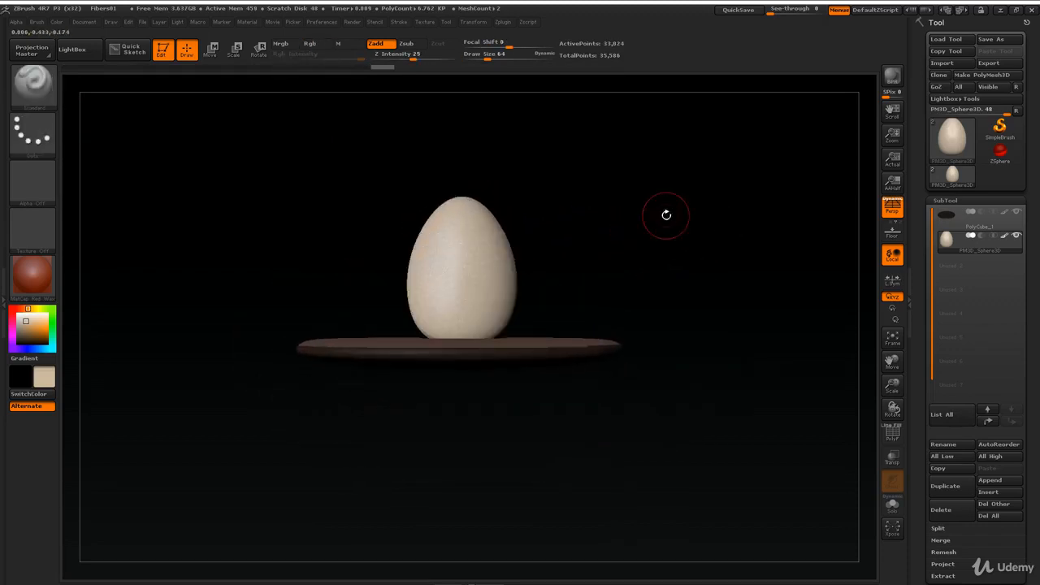
# - Select the PolyCube_1 disk subtool and merge it down with the egg subtool, accepting the non-undoable operation
pyautogui.click(952, 220)
pyautogui.scroll(-3, 938, 325)
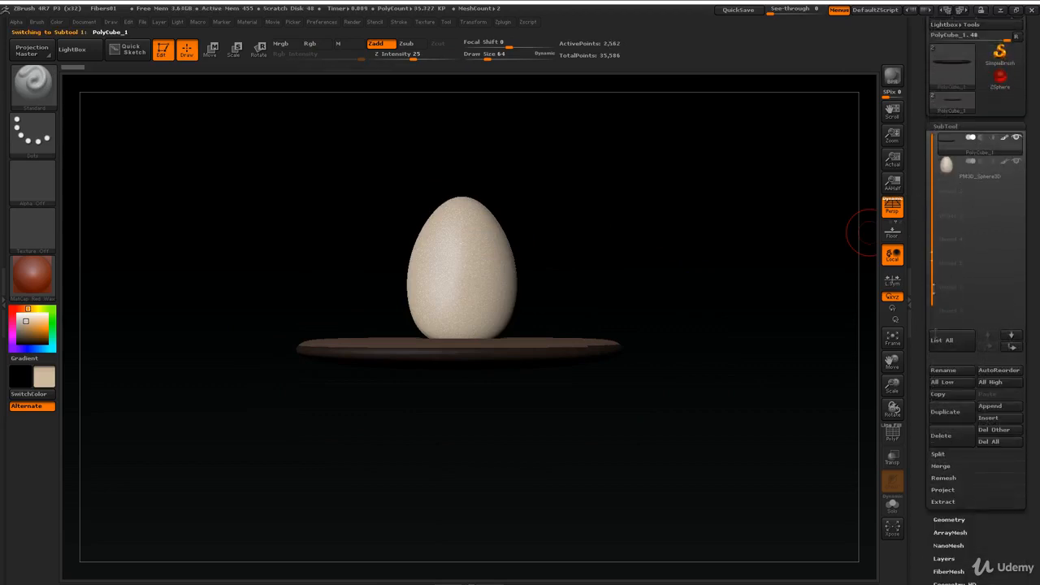
pyautogui.click(941, 468)
pyautogui.click(945, 478)
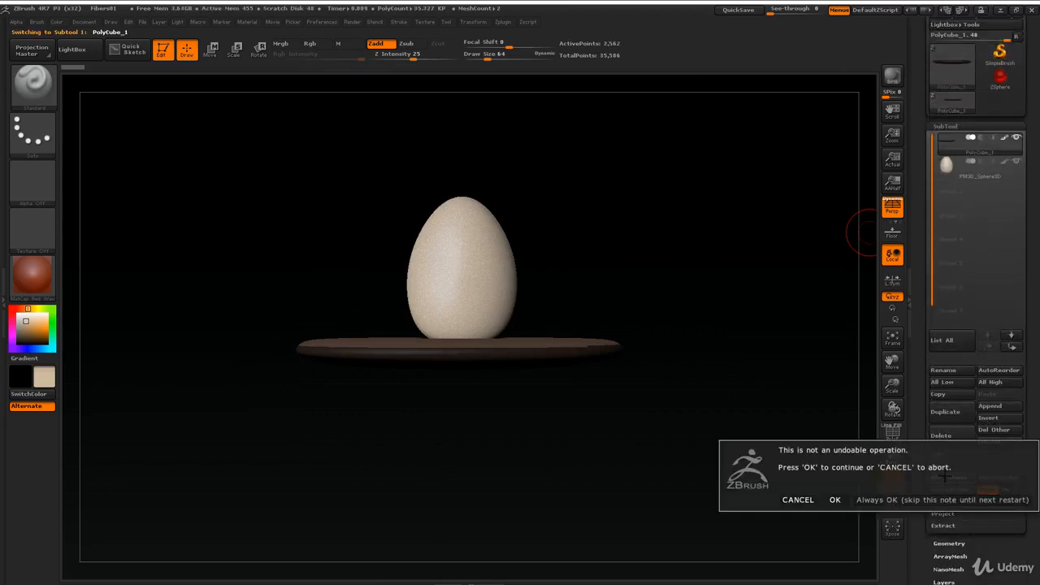
pyautogui.click(875, 502)
pyautogui.moveTo(719, 262); pyautogui.dragTo(777, 303)
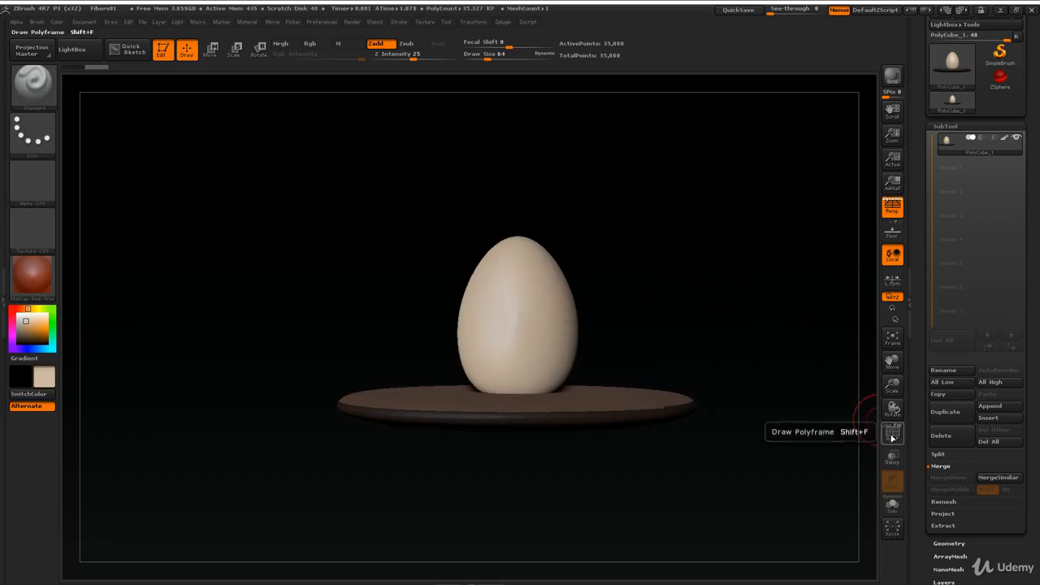
# - Turn on the polyframe display with wireframe lines and polygroup colours for the merged mesh
pyautogui.click(893, 433)
pyautogui.moveTo(778, 366); pyautogui.dragTo(703, 329)
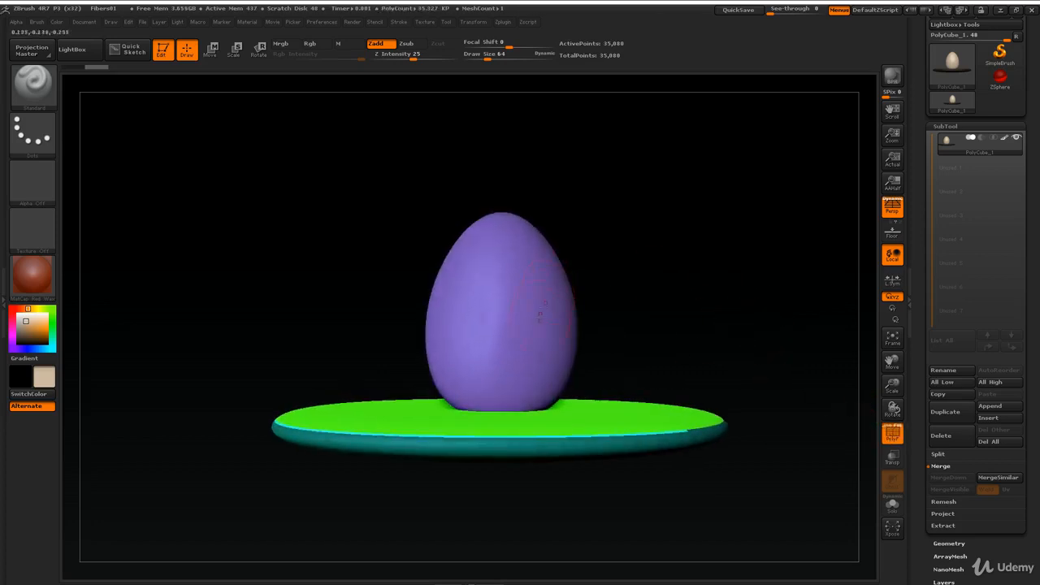
pyautogui.click(892, 433)
pyautogui.moveTo(736, 277); pyautogui.dragTo(718, 264)
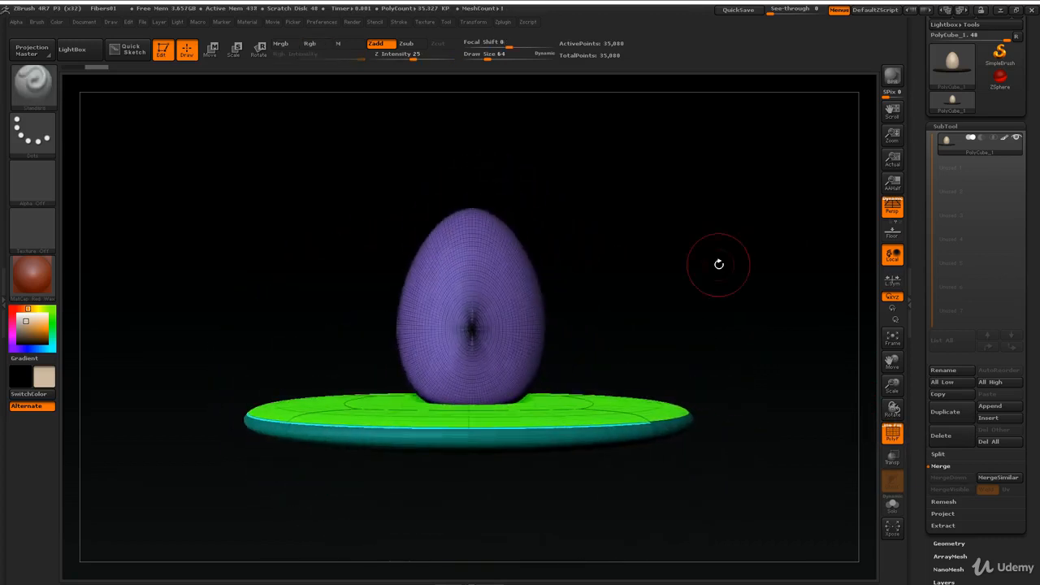
# - Isolate the purple egg polygroup, and unhide the rest of the mesh
pyautogui.hotkey('ctrl', 'shift')
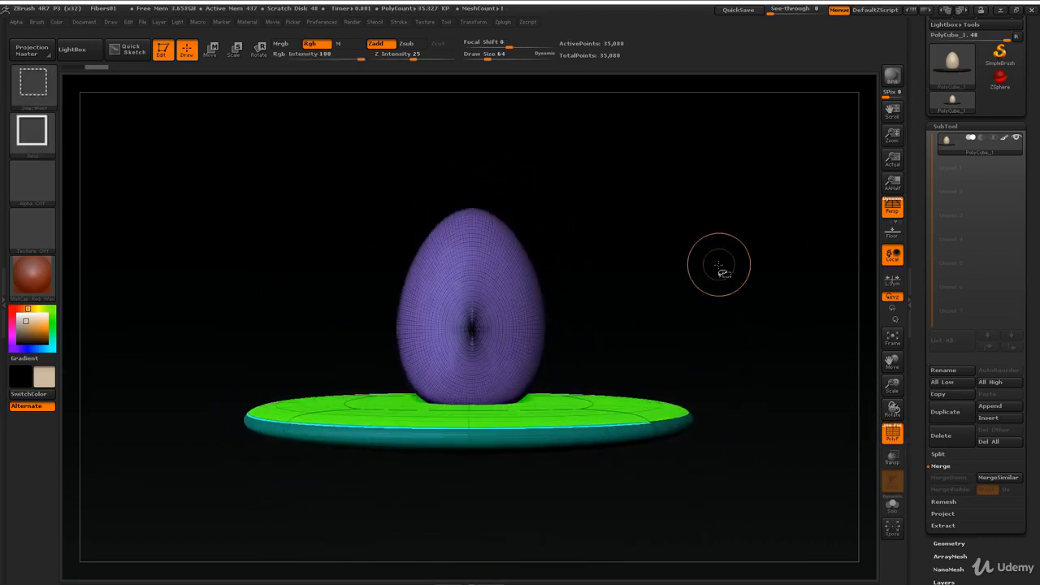
pyautogui.keyDown('ctrl'); pyautogui.keyDown('shift'); pyautogui.click(470, 243); pyautogui.keyUp('shift'); pyautogui.keyUp('ctrl')
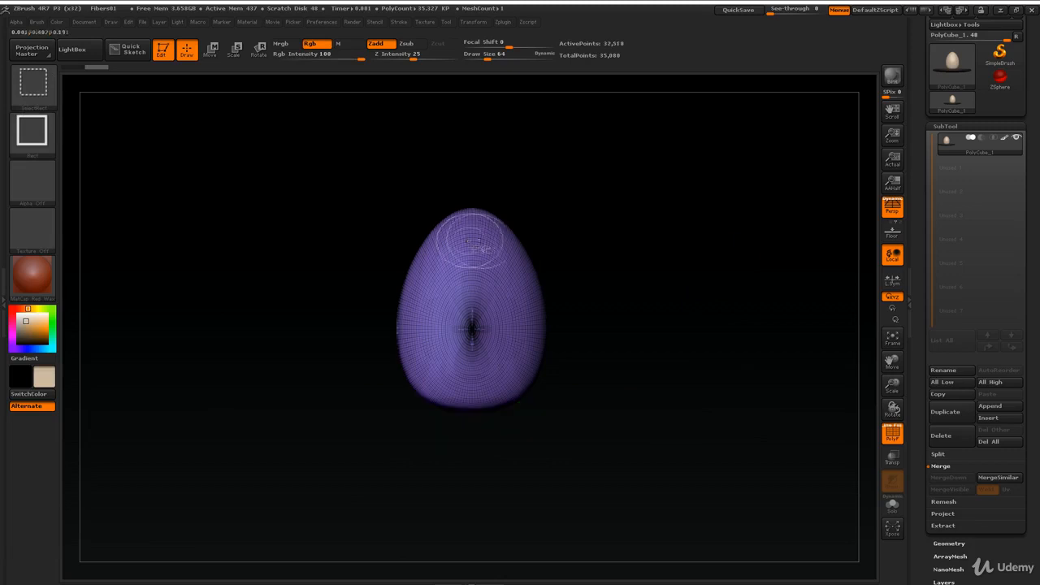
pyautogui.moveTo(618, 268)
pyautogui.mouseDown()
pyautogui.moveTo(755, 267)
pyautogui.moveTo(697, 235)
pyautogui.moveTo(636, 221)
pyautogui.moveTo(710, 239)
pyautogui.moveTo(680, 238)
pyautogui.moveTo(717, 252)
pyautogui.moveTo(693, 216)
pyautogui.mouseUp()
pyautogui.press('ctrl')
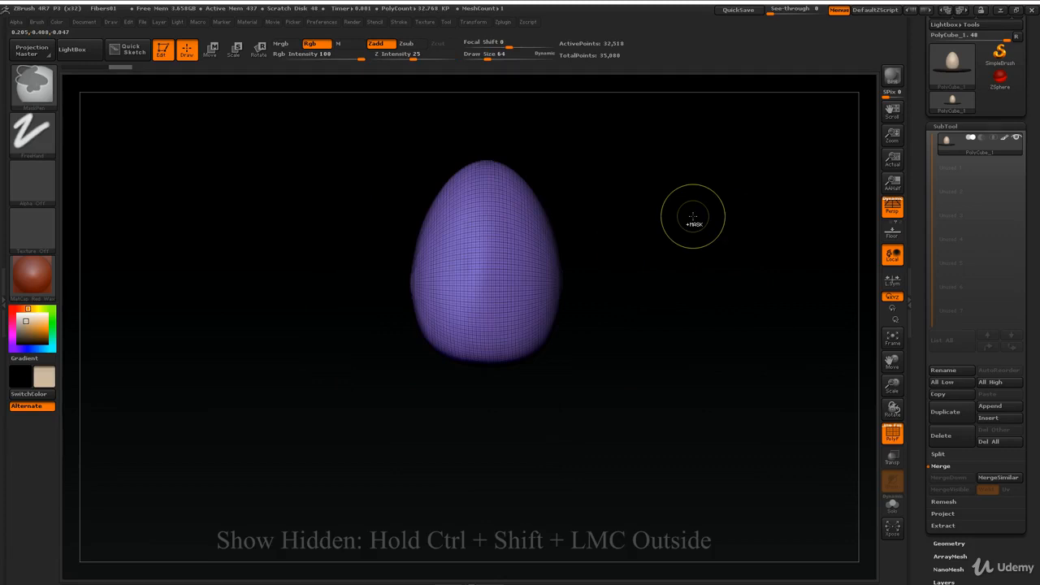
pyautogui.keyDown('ctrl'); pyautogui.keyDown('shift'); pyautogui.click(731, 171); pyautogui.keyUp('shift'); pyautogui.keyUp('ctrl')
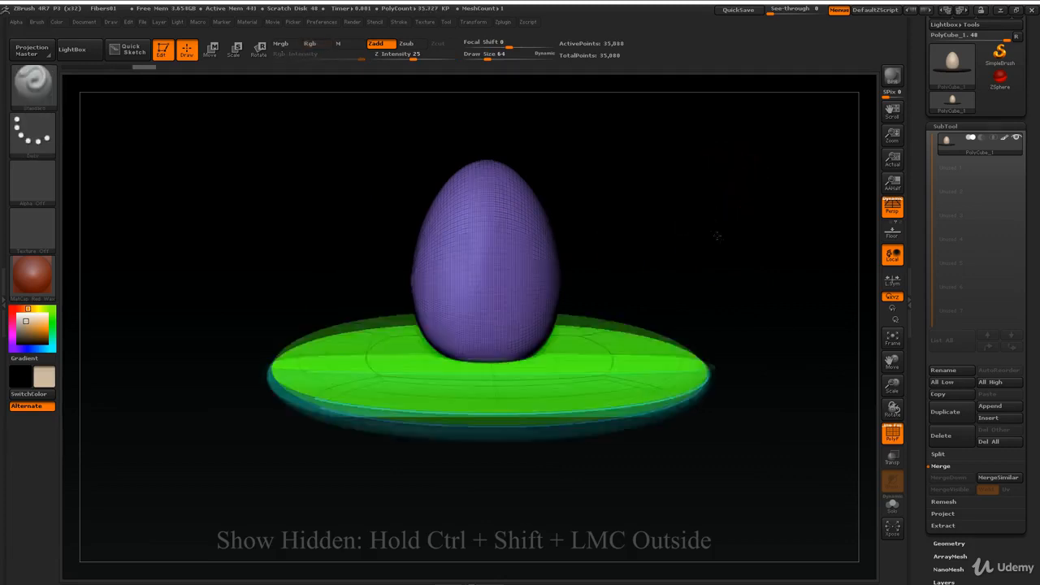
pyautogui.moveTo(716, 236); pyautogui.dragTo(753, 202)
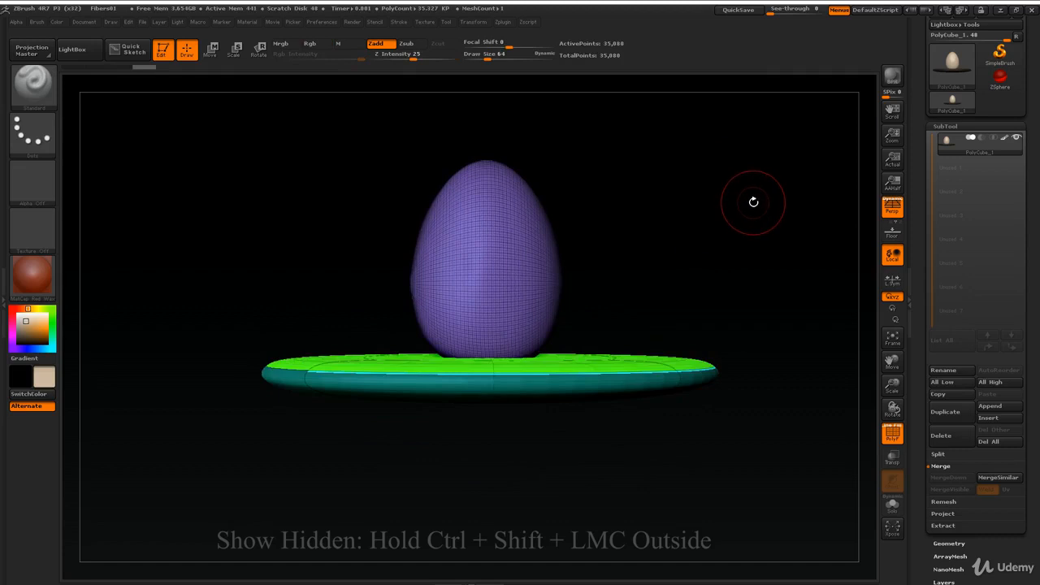
# - With only the egg showing, invert the visible selection to the disk, and bring back the whole mesh
pyautogui.keyDown('ctrl'); pyautogui.keyDown('shift'); pyautogui.click(758, 202); pyautogui.keyUp('shift'); pyautogui.keyUp('ctrl')
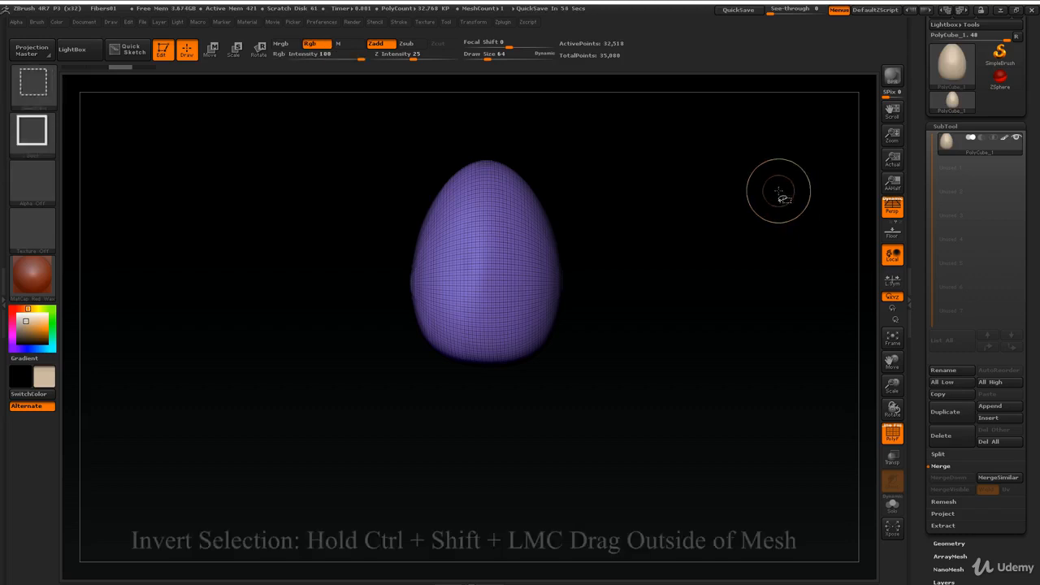
pyautogui.keyDown('ctrl'); pyautogui.keyDown('shift'); pyautogui.moveTo(784, 195); pyautogui.dragTo(745, 134); pyautogui.keyUp('shift'); pyautogui.keyUp('ctrl')
pyautogui.moveTo(724, 347)
pyautogui.mouseDown()
pyautogui.moveTo(745, 274)
pyautogui.moveTo(717, 228)
pyautogui.moveTo(748, 225)
pyautogui.moveTo(788, 246)
pyautogui.moveTo(789, 217)
pyautogui.moveTo(761, 225)
pyautogui.moveTo(710, 216)
pyautogui.moveTo(726, 251)
pyautogui.moveTo(733, 235)
pyautogui.mouseUp()
pyautogui.keyDown('ctrl'); pyautogui.keyDown('shift'); pyautogui.click(785, 176); pyautogui.keyUp('shift'); pyautogui.keyUp('ctrl')
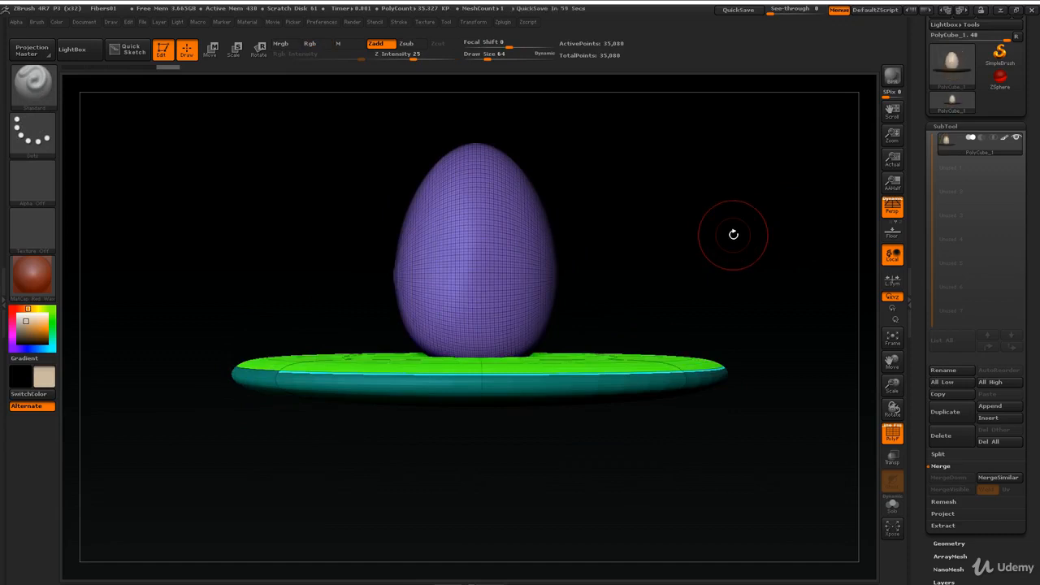
# - Isolate the egg polygroup again and mask the entire visible egg
pyautogui.keyDown('ctrl'); pyautogui.keyDown('shift'); pyautogui.click(529, 217); pyautogui.keyUp('shift'); pyautogui.keyUp('ctrl')
pyautogui.click(713, 225)
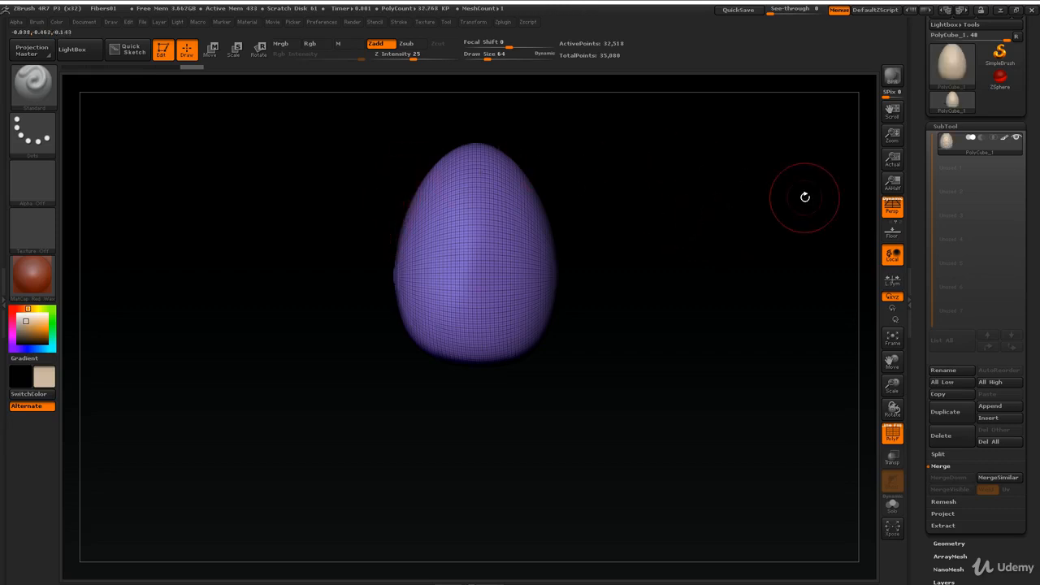
pyautogui.press('ctrl')
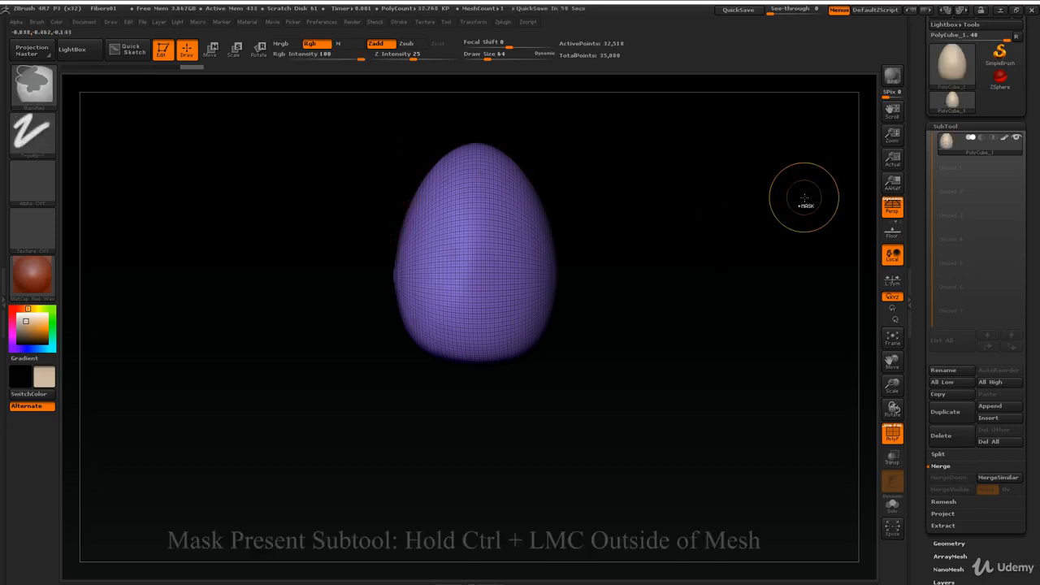
pyautogui.keyDown('ctrl'); pyautogui.click(805, 199); pyautogui.keyUp('ctrl')
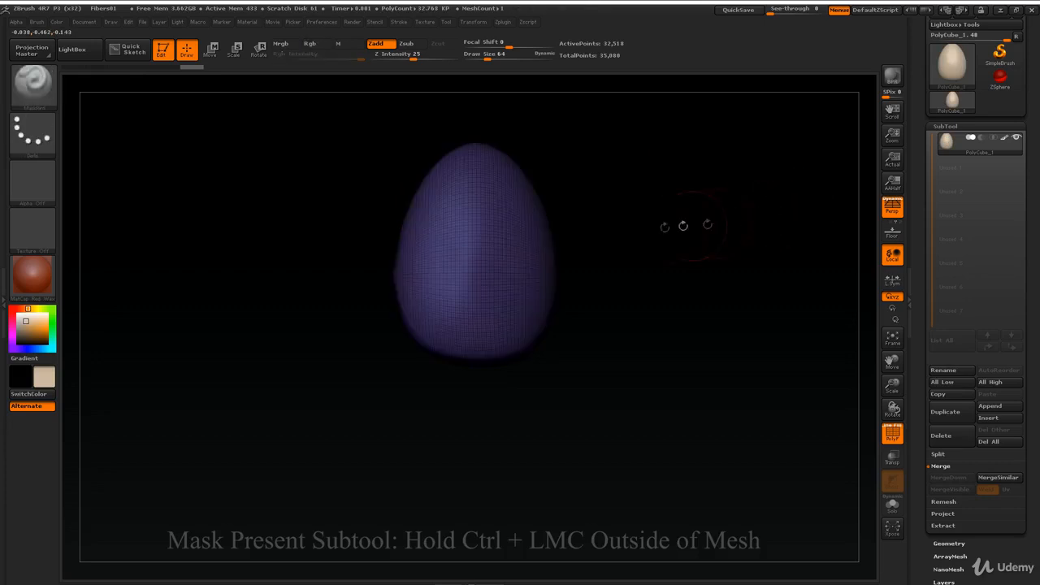
pyautogui.moveTo(690, 225); pyautogui.dragTo(746, 222)
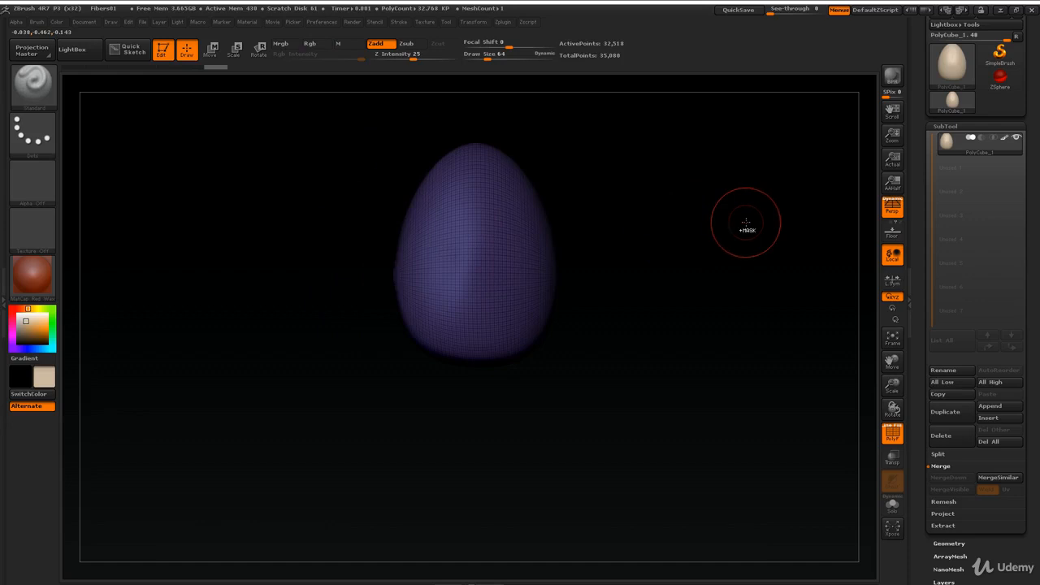
# - Unhide the disk beneath the masked egg and check the mask from above
pyautogui.hotkey('ctrl', 'shift')
pyautogui.keyDown('ctrl'); pyautogui.keyDown('shift'); pyautogui.click(760, 176); pyautogui.keyUp('shift'); pyautogui.keyUp('ctrl')
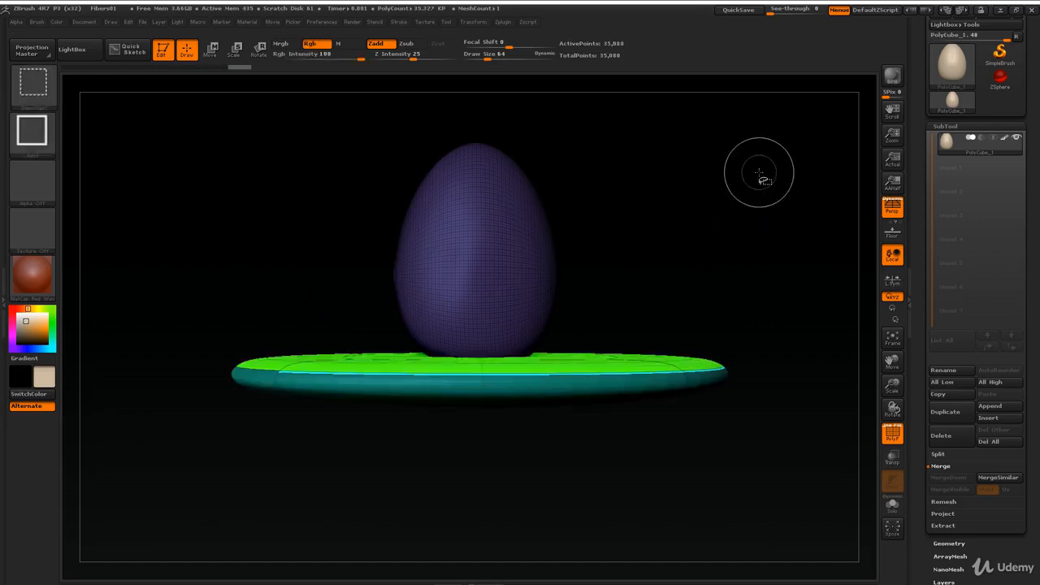
pyautogui.moveTo(756, 171)
pyautogui.mouseDown()
pyautogui.moveTo(708, 201)
pyautogui.moveTo(731, 220)
pyautogui.moveTo(703, 225)
pyautogui.moveTo(711, 264)
pyautogui.mouseUp()
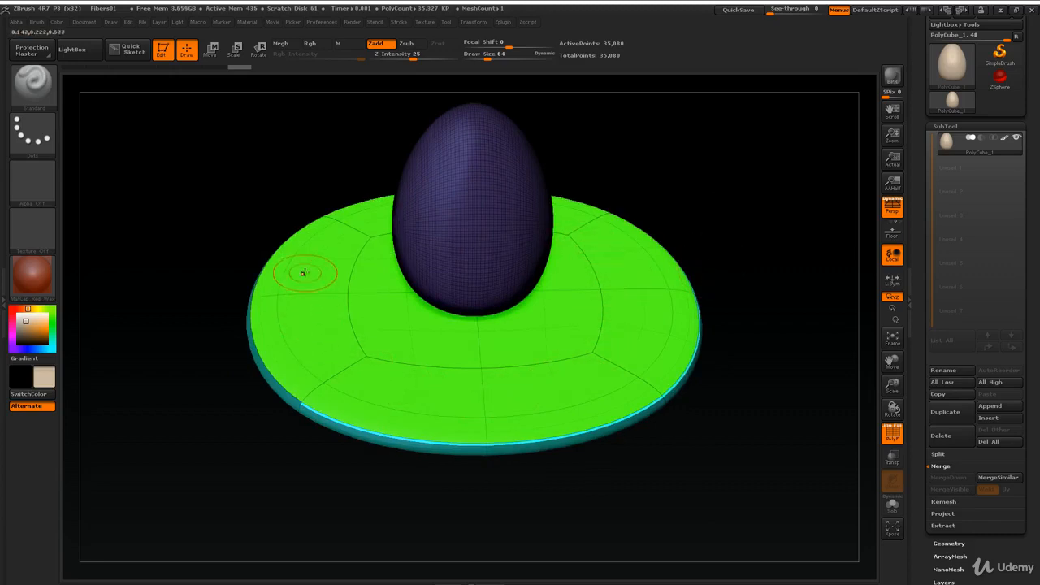
pyautogui.moveTo(754, 203); pyautogui.dragTo(756, 147)
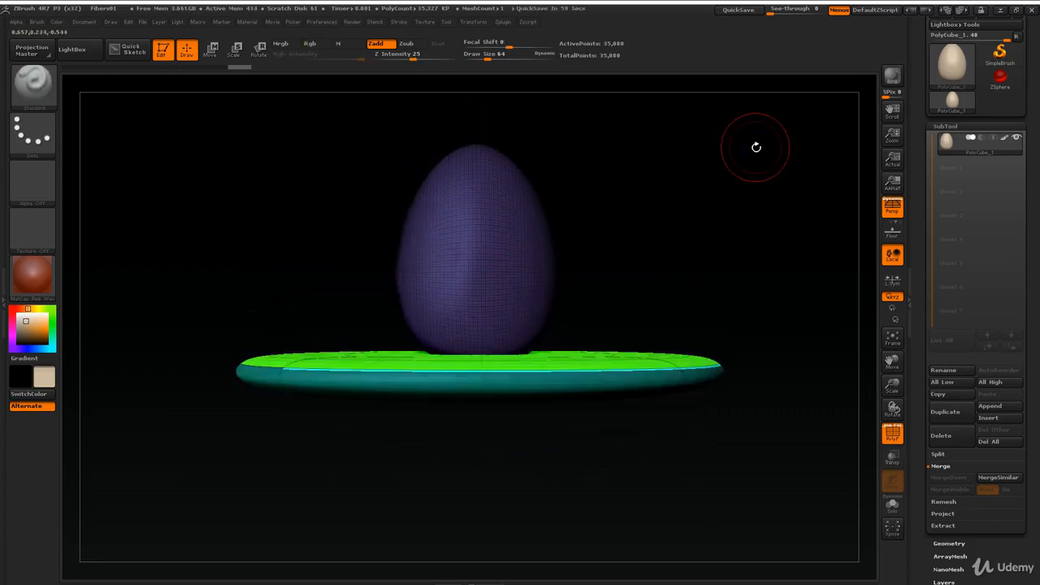
# - Invert the mask repeatedly, ending with the disk masked and the egg unmasked
pyautogui.press('ctrl')
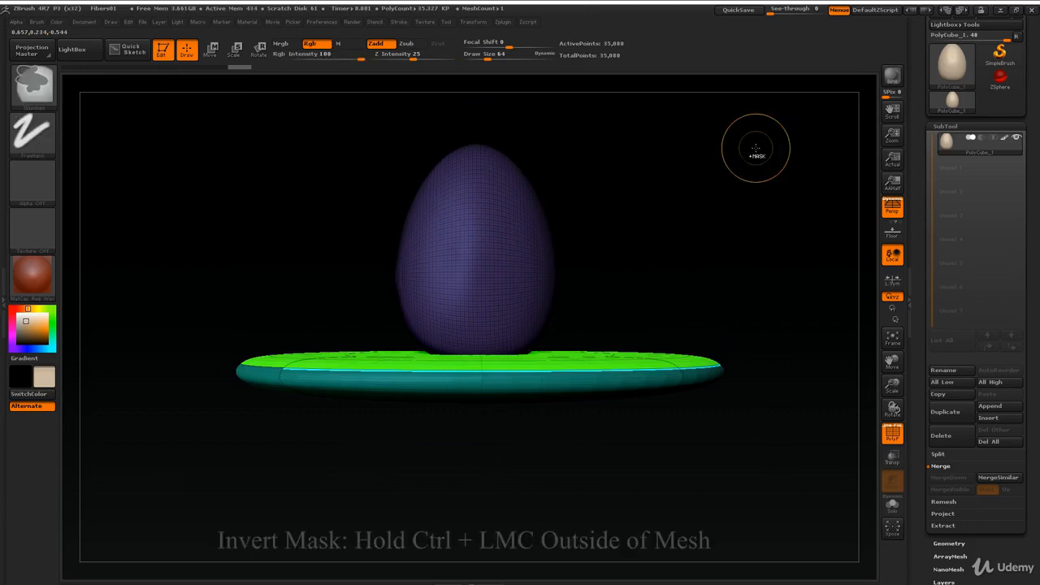
pyautogui.keyDown('ctrl'); pyautogui.click(756, 151); pyautogui.keyUp('ctrl')
pyautogui.keyDown('ctrl'); pyautogui.click(757, 154); pyautogui.keyUp('ctrl')
pyautogui.keyDown('ctrl'); pyautogui.click(757, 162); pyautogui.keyUp('ctrl')
pyautogui.moveTo(758, 170); pyautogui.dragTo(746, 258)
pyautogui.press('shift')
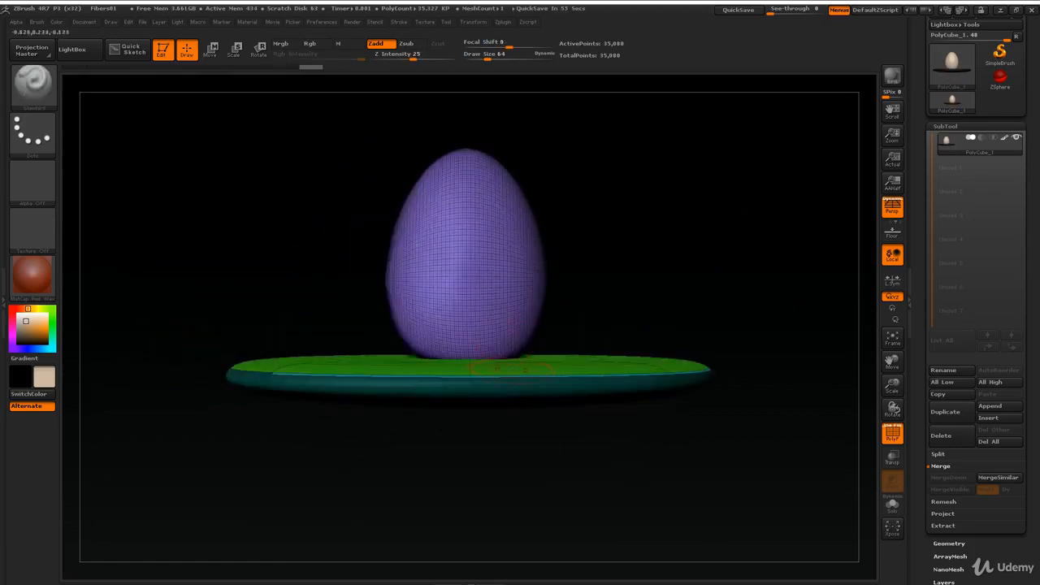
pyautogui.moveTo(618, 203); pyautogui.dragTo(584, 199)
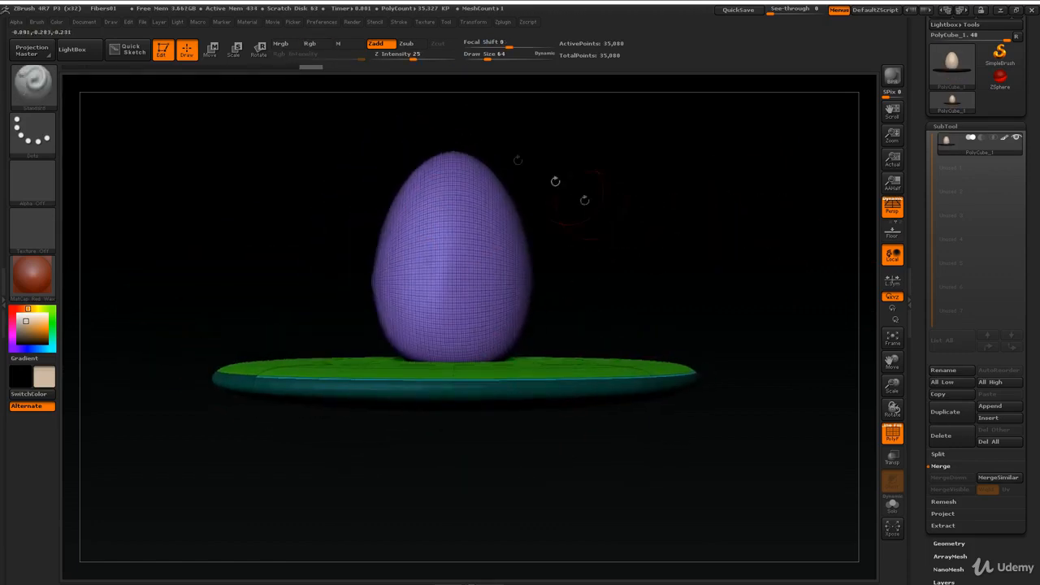
# - Switch to the transpose Move mode and draw a vertical action line upward from the egg
pyautogui.click(209, 49)
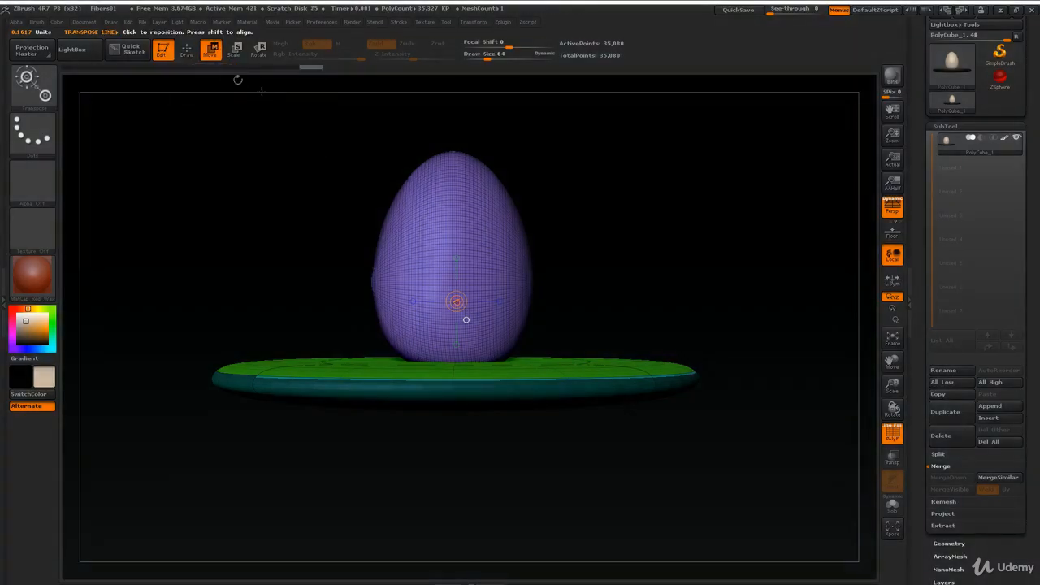
pyautogui.press('q')
pyautogui.press('w')
pyautogui.moveTo(698, 236)
pyautogui.mouseDown()
pyautogui.moveTo(746, 258)
pyautogui.moveTo(680, 227)
pyautogui.moveTo(619, 228)
pyautogui.moveTo(708, 235)
pyautogui.moveTo(671, 237)
pyautogui.moveTo(682, 228)
pyautogui.mouseUp()
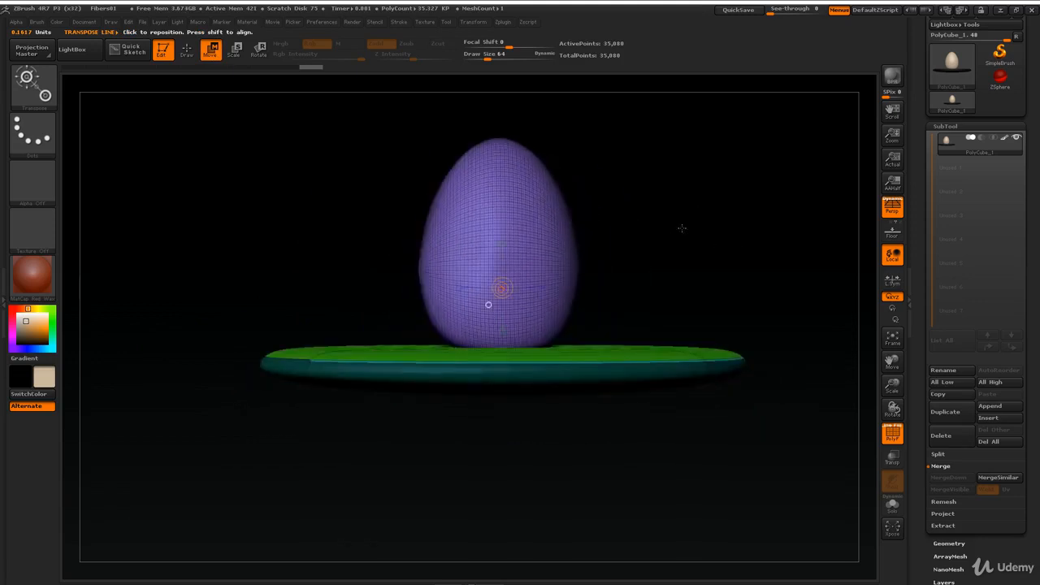
pyautogui.moveTo(544, 261)
pyautogui.mouseDown()
pyautogui.moveTo(585, 158)
pyautogui.moveTo(349, 254)
pyautogui.moveTo(716, 179)
pyautogui.moveTo(672, 229)
pyautogui.moveTo(332, 277)
pyautogui.moveTo(723, 226)
pyautogui.moveTo(770, 287)
pyautogui.moveTo(605, 124)
pyautogui.moveTo(315, 166)
pyautogui.moveTo(468, 82)
pyautogui.moveTo(822, 208)
pyautogui.moveTo(681, 128)
pyautogui.moveTo(413, 130)
pyautogui.moveTo(546, 98)
pyautogui.mouseUp()
pyautogui.moveTo(662, 175); pyautogui.dragTo(606, 256)
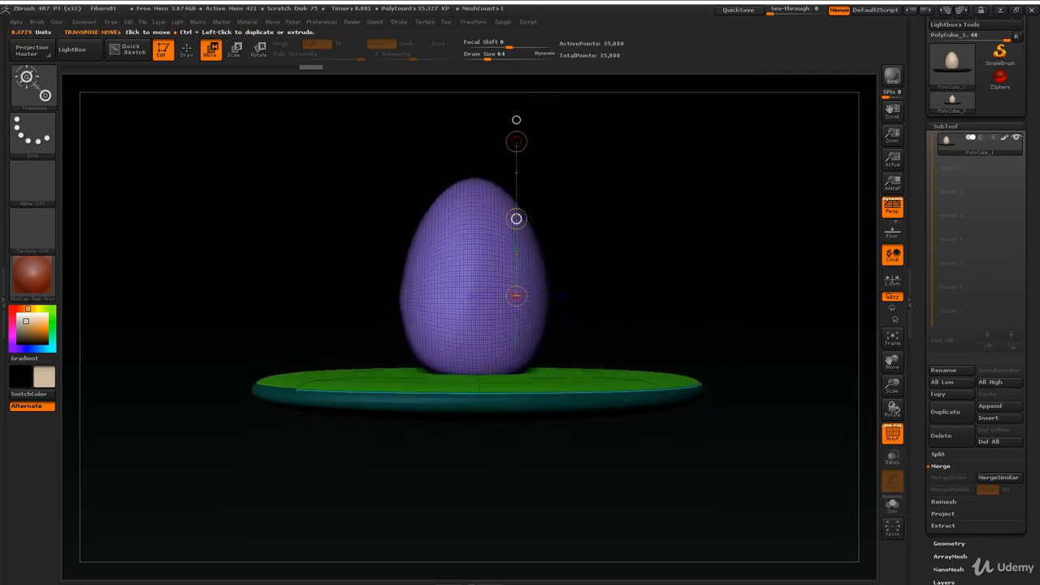
# - Try moving and stretching the unmasked egg with the vertical action line's middle and end circles, undoing each change
pyautogui.moveTo(516, 217); pyautogui.dragTo(747, 149)
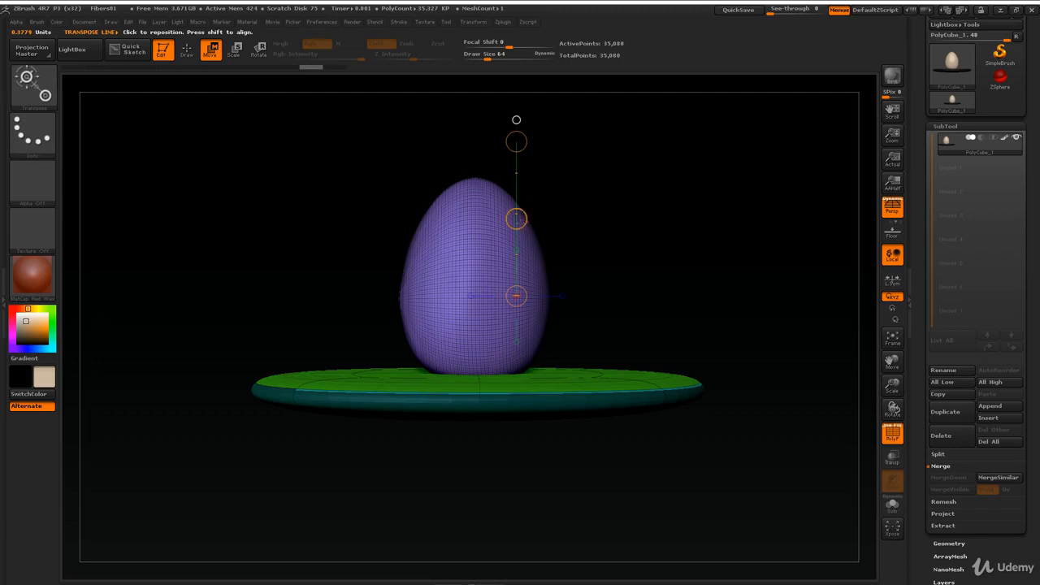
pyautogui.moveTo(517, 218); pyautogui.dragTo(766, 213)
pyautogui.hotkey('ctrl', 'z')
pyautogui.moveTo(699, 201)
pyautogui.keyDown('alt'); pyautogui.mouseDown()
pyautogui.moveTo(688, 202)
pyautogui.moveTo(705, 205)
pyautogui.mouseUp(); pyautogui.keyUp('alt')
pyautogui.moveTo(516, 135); pyautogui.dragTo(643, 82)
pyautogui.hotkey('ctrl', 'z')
# - Switch to transpose Scale and try scaling the egg with the vertical action line's circles, undoing both changes
pyautogui.click(234, 50)
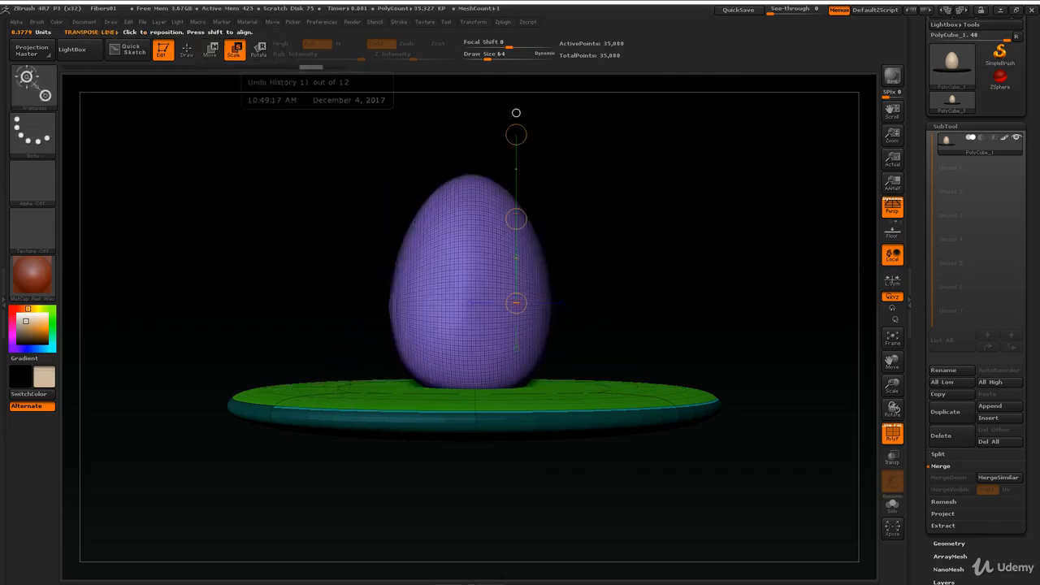
pyautogui.moveTo(516, 218); pyautogui.dragTo(563, 197)
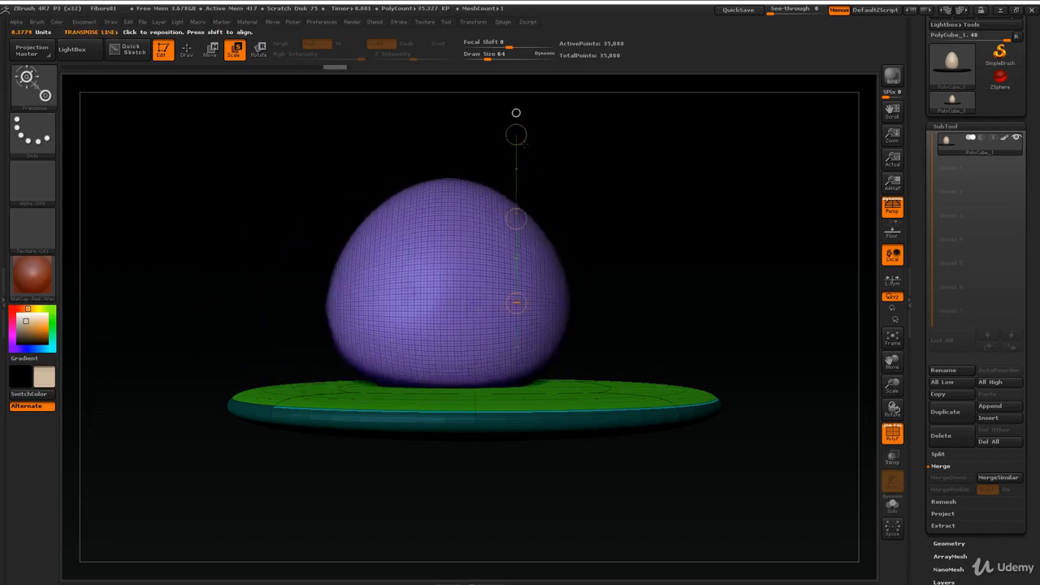
pyautogui.moveTo(516, 134); pyautogui.dragTo(603, 120)
pyautogui.hotkey('ctrl', 'z')
pyautogui.hotkey('ctrl', 'z')
# - Realign the action line horizontally, try scaling the egg from its middle circle, and undo the scaling
pyautogui.click(562, 303)
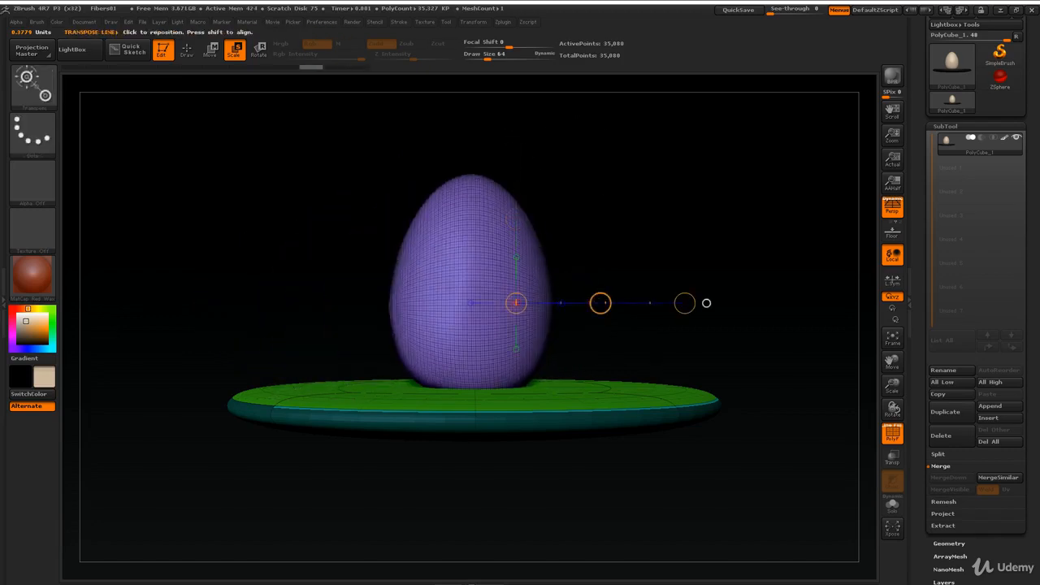
pyautogui.moveTo(602, 303); pyautogui.dragTo(507, 273)
pyautogui.hotkey('ctrl', 'z')
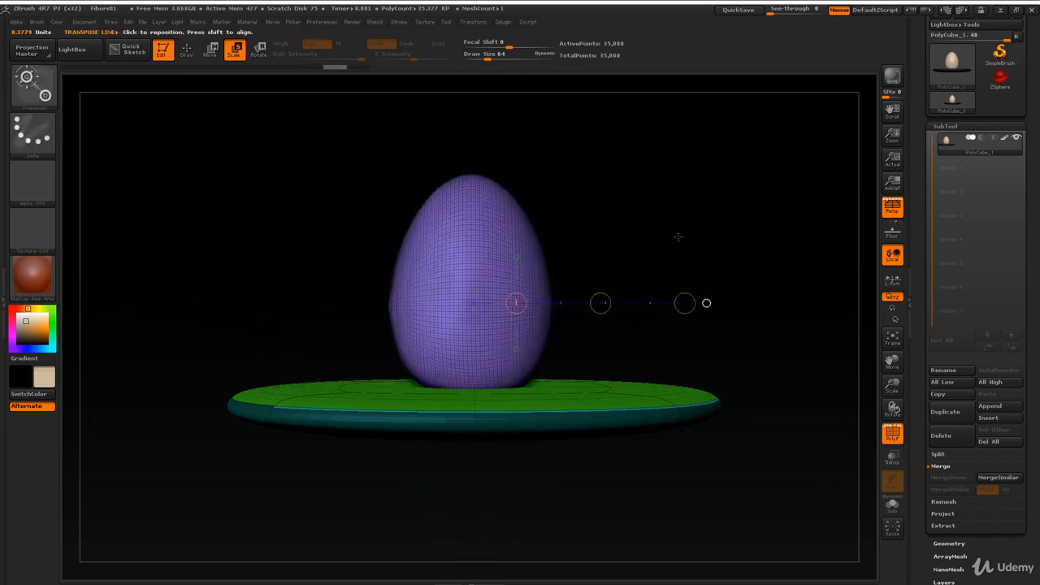
# - Open the Deformation settings, try increasing the unmasked egg's Size, and undo the change
pyautogui.keyDown('alt'); pyautogui.moveTo(678, 235); pyautogui.dragTo(723, 203); pyautogui.keyUp('alt')
pyautogui.scroll(-9, 926, 325)
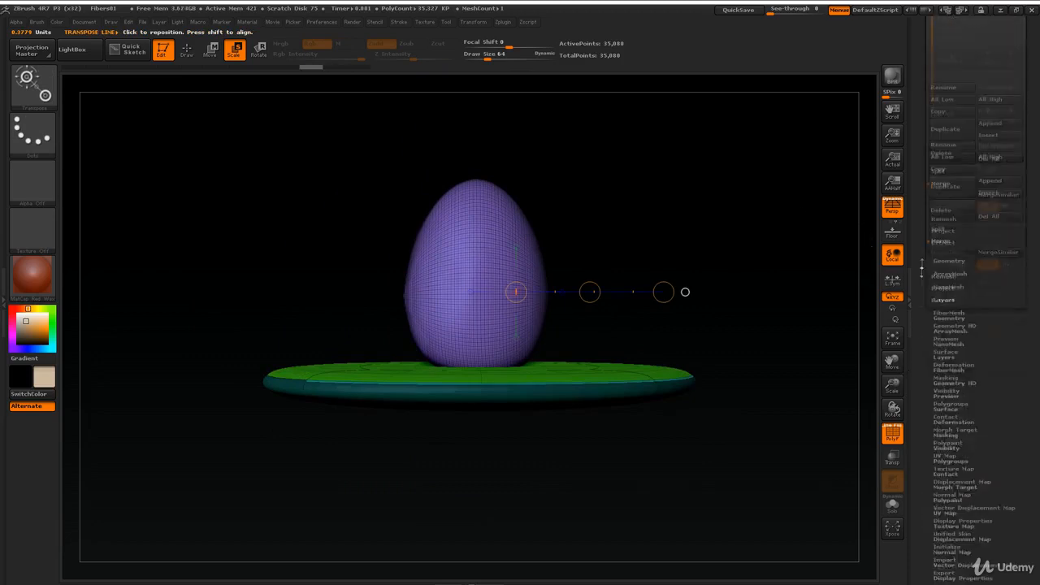
pyautogui.click(952, 343)
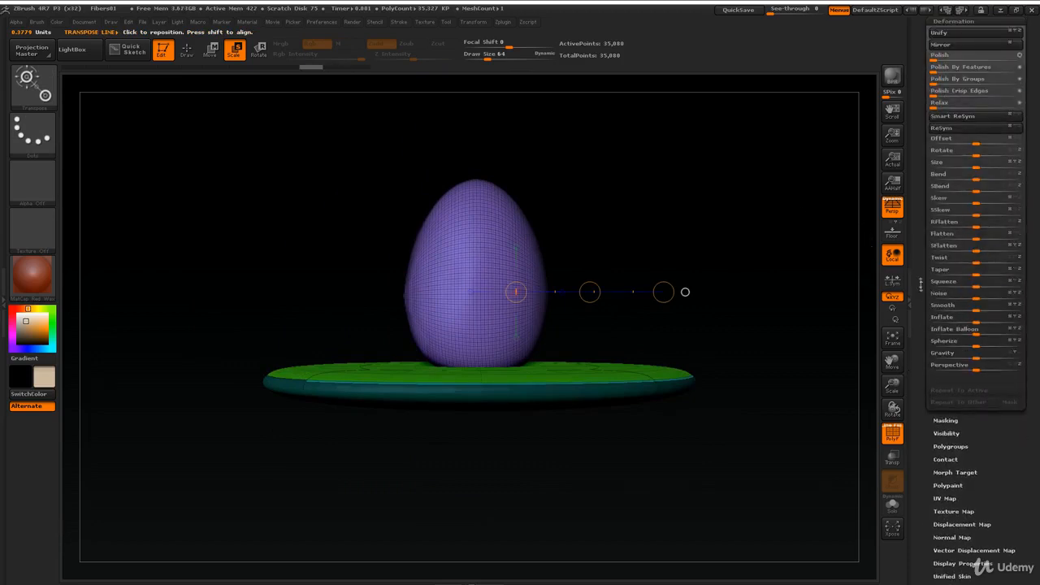
pyautogui.moveTo(978, 251); pyautogui.dragTo(997, 251)
pyautogui.hotkey('ctrl', 'z')
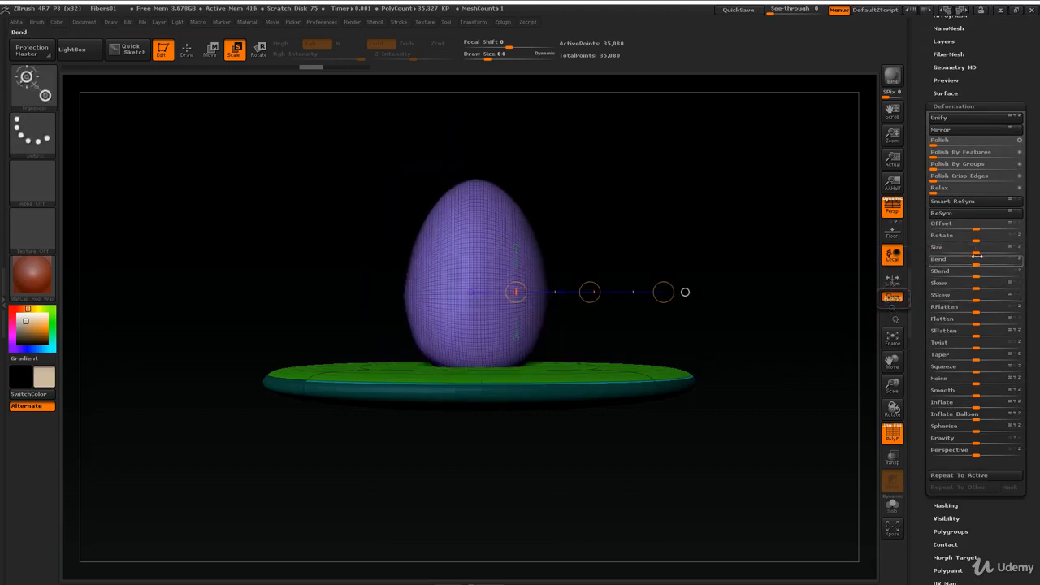
# - Try adjusting the unmasked egg's Size deformation again and undo the change
pyautogui.moveTo(982, 251); pyautogui.dragTo(986, 251)
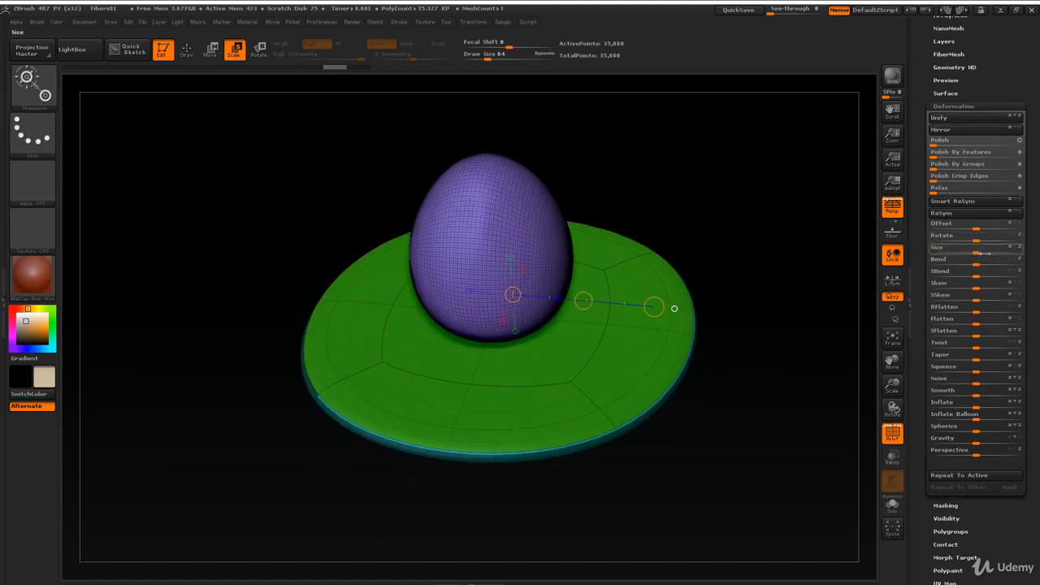
pyautogui.moveTo(984, 252); pyautogui.dragTo(990, 251)
pyautogui.hotkey('ctrl', 'z')
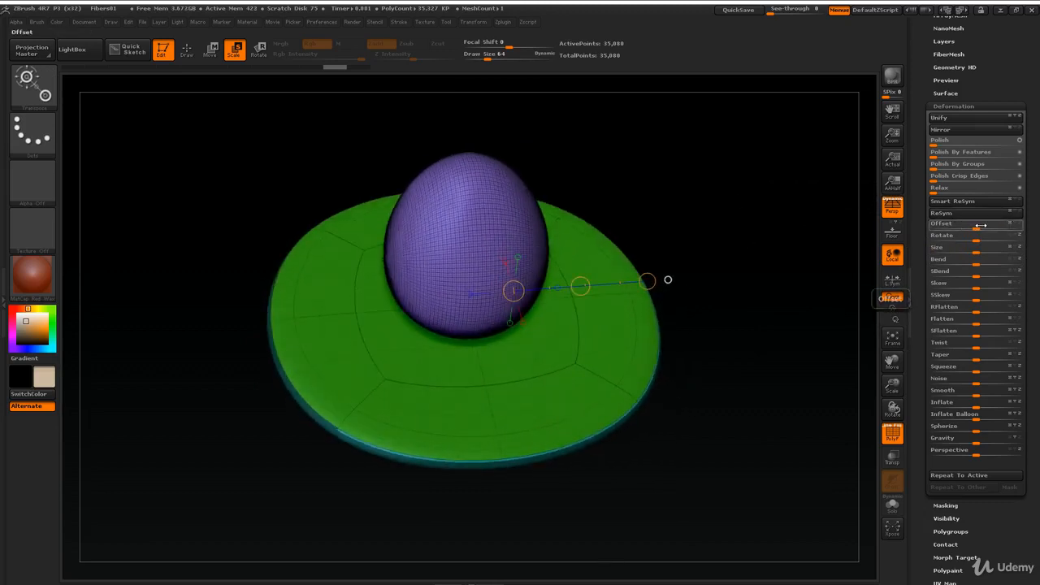
# - Try shifting the unmasked egg up and down with the Offset deformation, undoing the shifts
pyautogui.moveTo(981, 225); pyautogui.dragTo(956, 225)
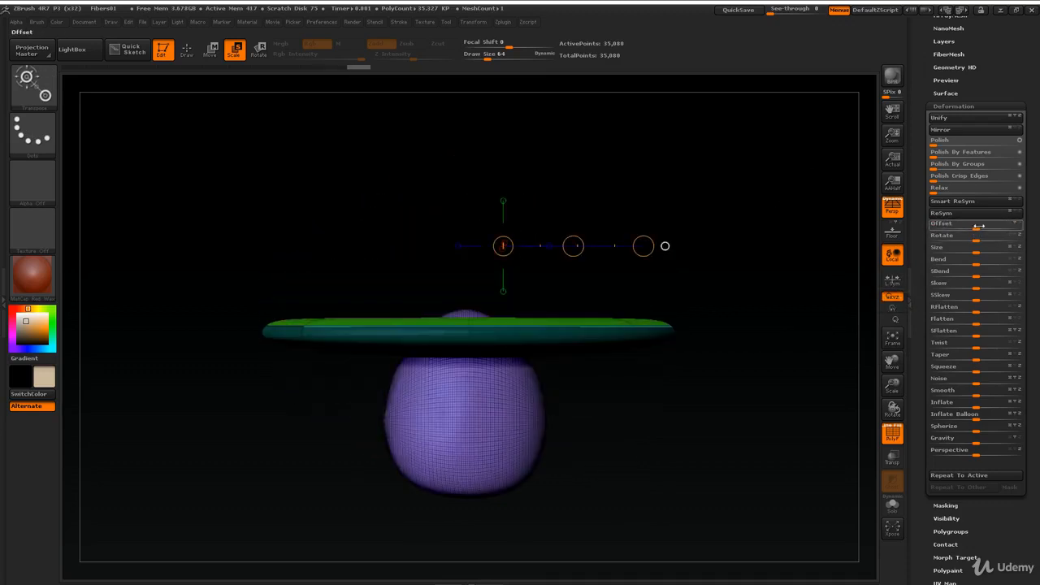
pyautogui.moveTo(979, 226); pyautogui.dragTo(932, 226)
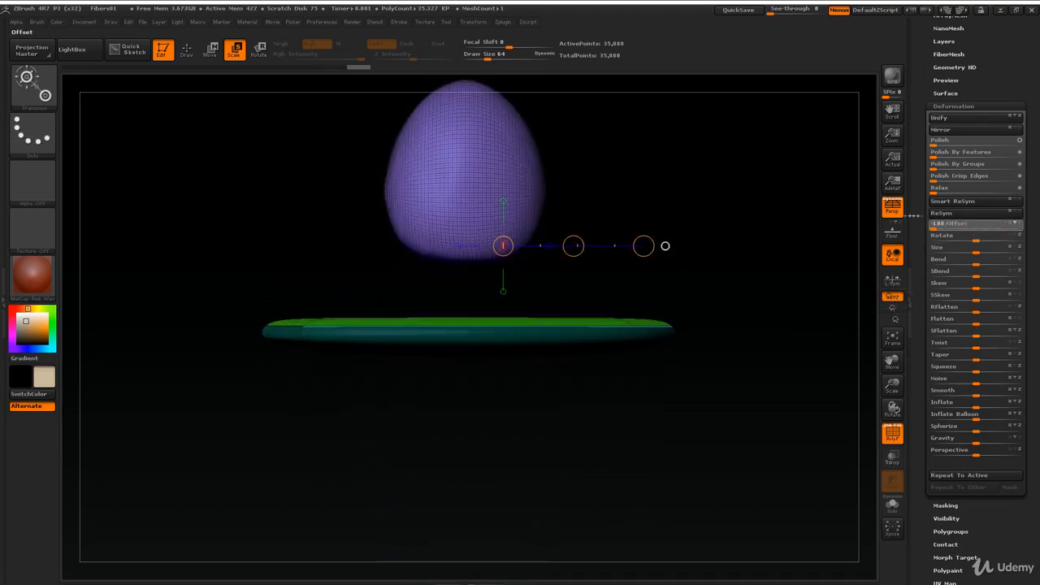
pyautogui.hotkey('ctrl', 'z')
pyautogui.hotkey('ctrl', 'z')
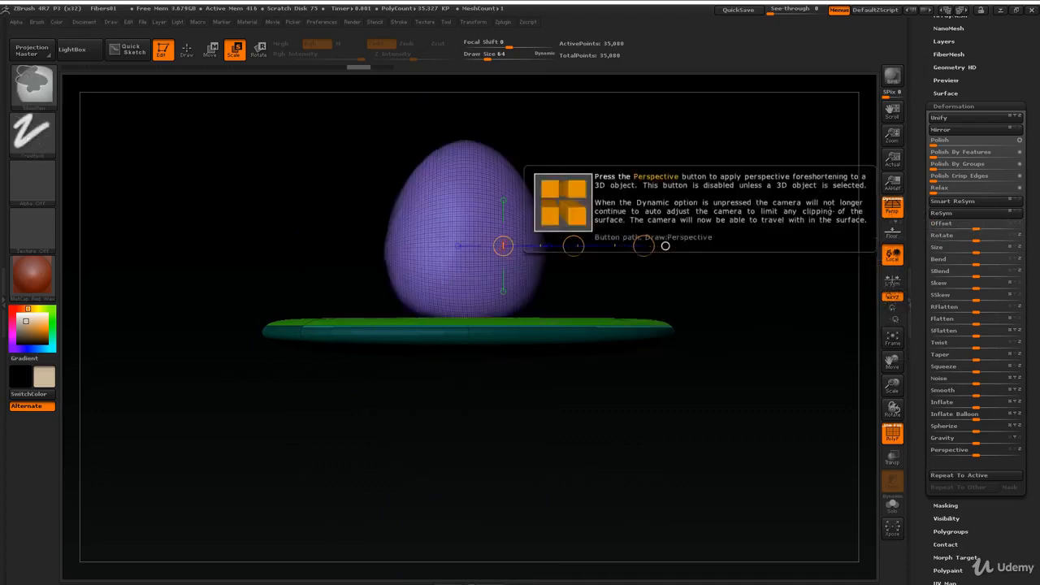
# - Switch to transpose Move and practise drawing action lines from the egg, first vertically and finally diagonally
pyautogui.keyDown('alt'); pyautogui.moveTo(704, 142); pyautogui.dragTo(703, 174); pyautogui.keyUp('alt')
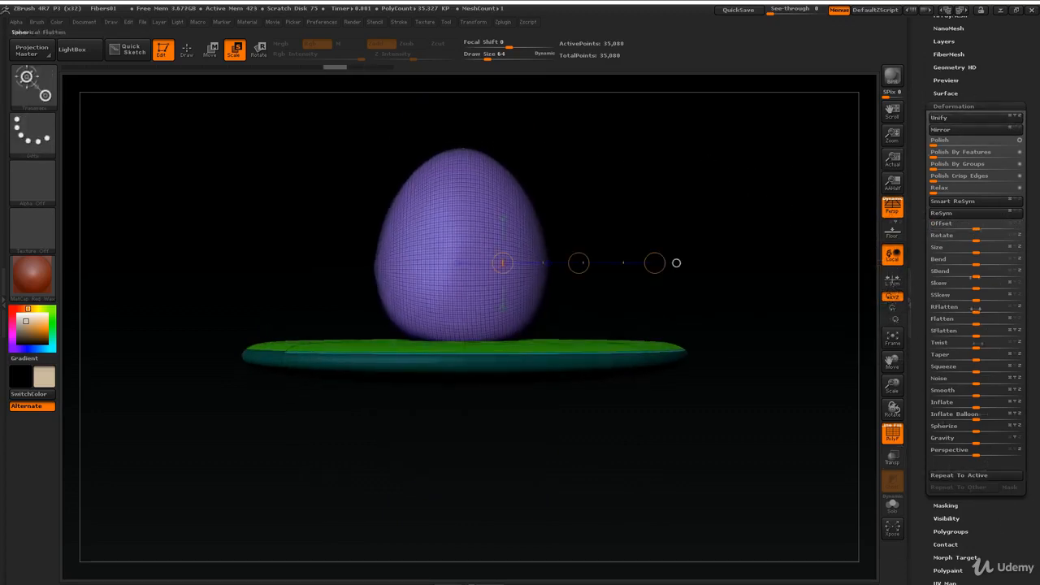
pyautogui.keyDown('alt'); pyautogui.moveTo(657, 130); pyautogui.dragTo(734, 222); pyautogui.keyUp('alt')
pyautogui.moveTo(665, 202); pyautogui.dragTo(720, 200)
pyautogui.click(211, 49)
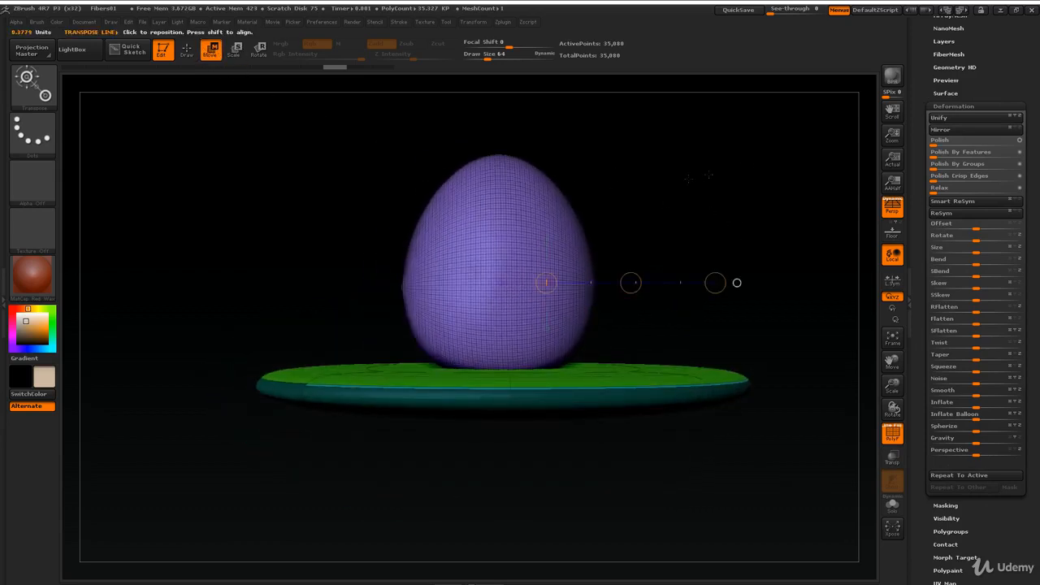
pyautogui.keyDown('alt'); pyautogui.moveTo(744, 165); pyautogui.dragTo(698, 169); pyautogui.keyUp('alt')
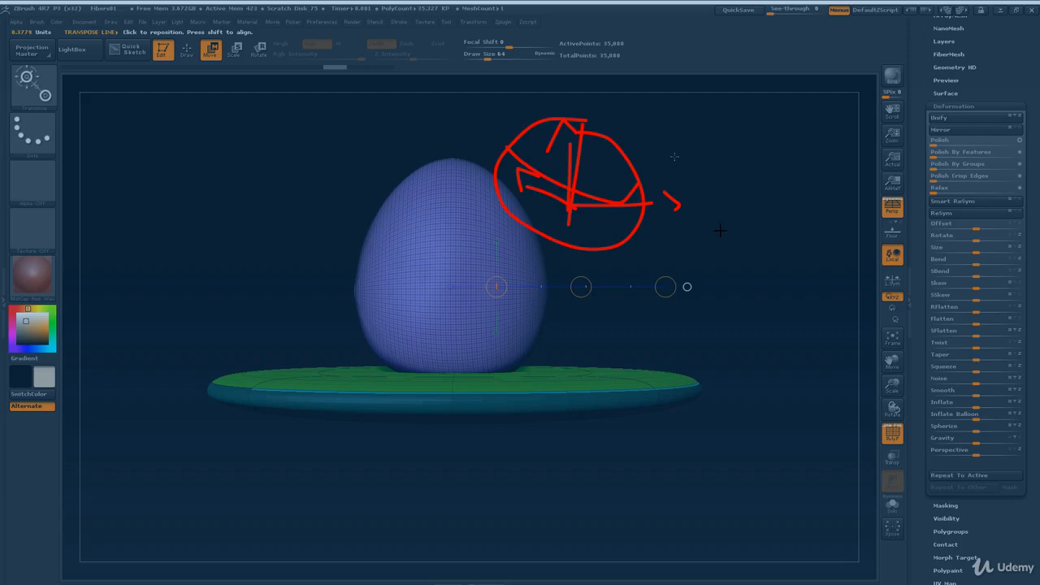
pyautogui.press('Escape')
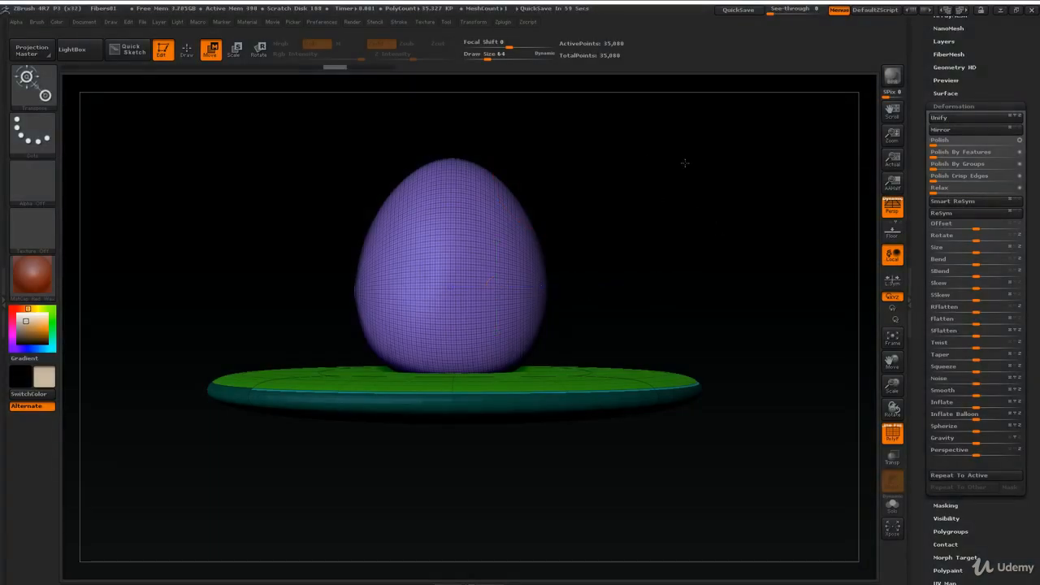
pyautogui.moveTo(685, 163); pyautogui.dragTo(660, 212)
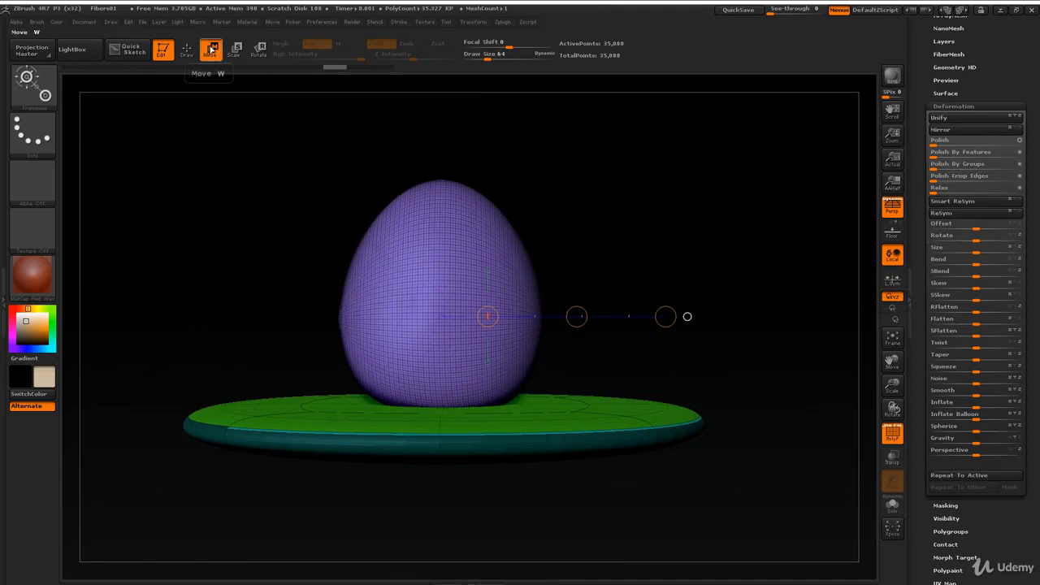
pyautogui.moveTo(453, 381); pyautogui.dragTo(452, 139)
pyautogui.moveTo(399, 374); pyautogui.dragTo(282, 90)
pyautogui.moveTo(442, 335); pyautogui.dragTo(441, 91)
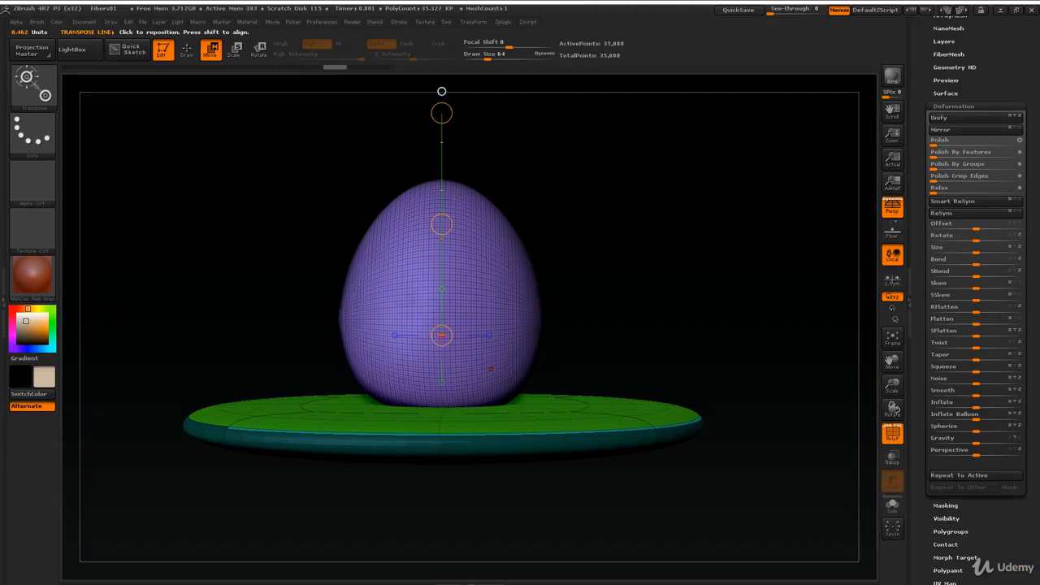
pyautogui.moveTo(492, 368); pyautogui.dragTo(692, 170)
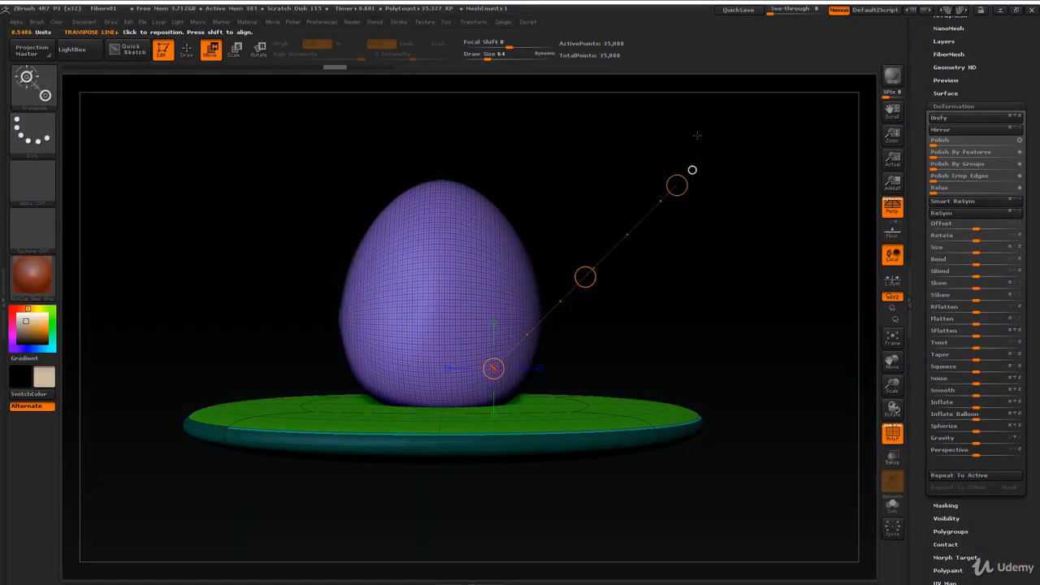
# - Invert the mask in Draw mode, return to transpose Move, and invert the mask back onto the plate
pyautogui.moveTo(698, 135)
pyautogui.keyDown('alt'); pyautogui.mouseDown()
pyautogui.moveTo(694, 304)
pyautogui.moveTo(713, 375)
pyautogui.moveTo(719, 295)
pyautogui.mouseUp(); pyautogui.keyUp('alt')
pyautogui.press('q')
pyautogui.keyDown('ctrl'); pyautogui.click(647, 250); pyautogui.keyUp('ctrl')
pyautogui.press('w')
pyautogui.press('ctrl')
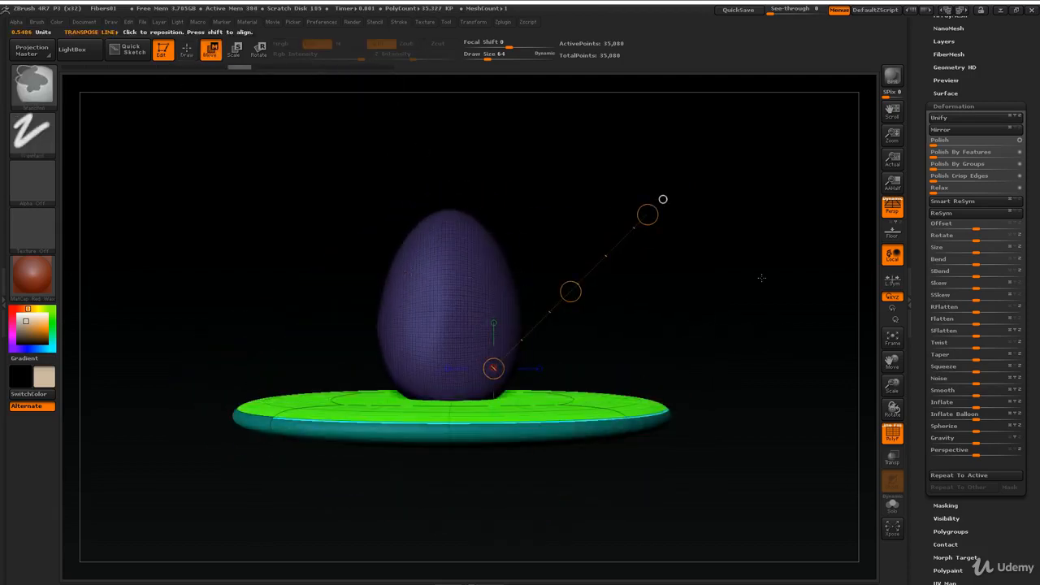
pyautogui.keyDown('ctrl'); pyautogui.click(762, 278); pyautogui.keyUp('ctrl')
# - Draw a straight vertical action line over the egg and move the egg up so it floats above the plate
pyautogui.keyDown('shift'); pyautogui.moveTo(443, 348); pyautogui.dragTo(443, 166); pyautogui.keyUp('shift')
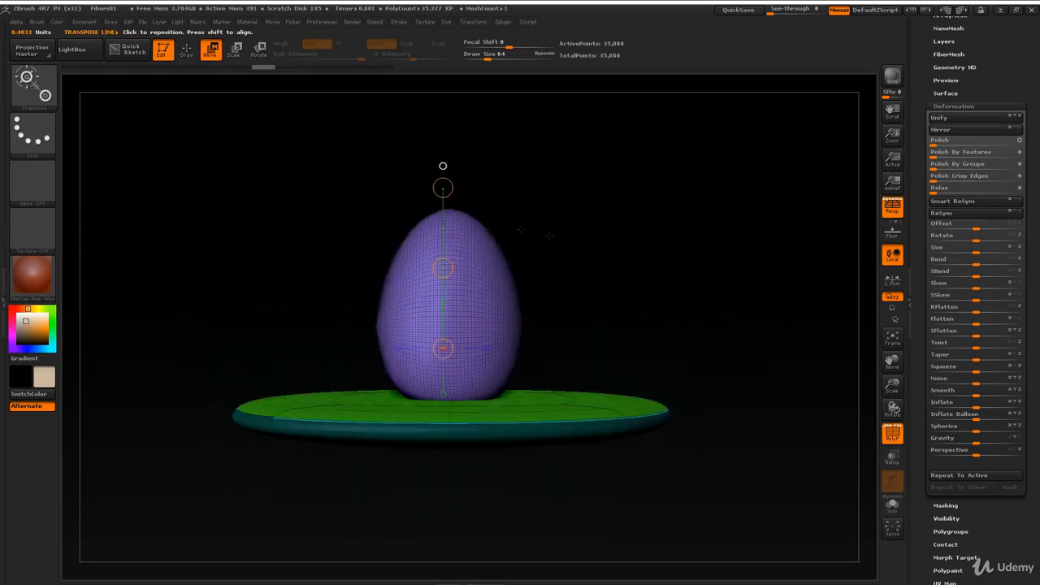
pyautogui.moveTo(437, 276); pyautogui.dragTo(449, 204)
pyautogui.moveTo(443, 268); pyautogui.dragTo(443, 313)
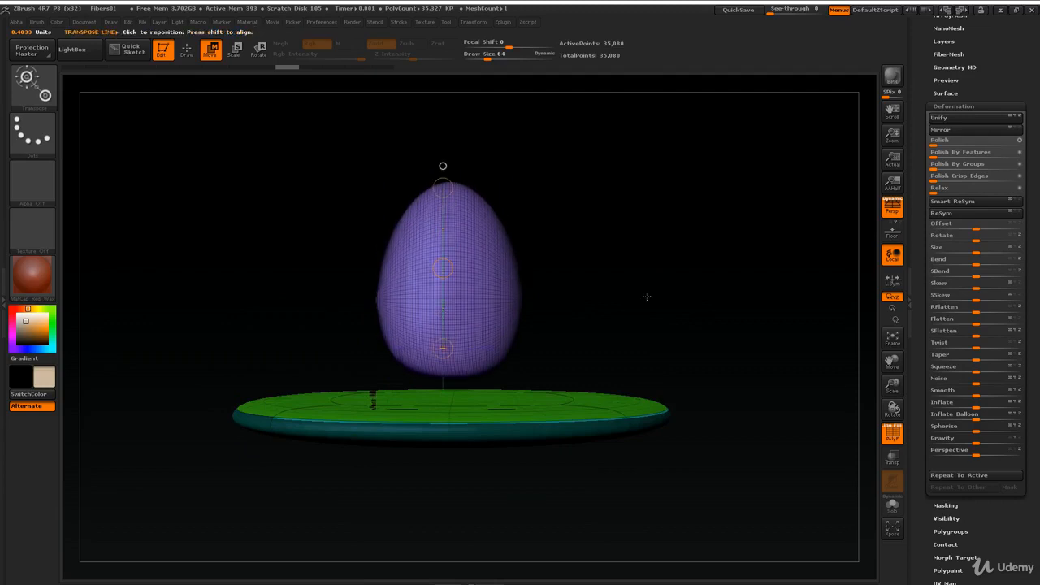
# - Clear the mask from the plate and return to Draw mode
pyautogui.moveTo(647, 295)
pyautogui.keyDown('alt'); pyautogui.mouseDown()
pyautogui.moveTo(713, 323)
pyautogui.moveTo(706, 287)
pyautogui.mouseUp(); pyautogui.keyUp('alt')
pyautogui.keyDown('ctrl'); pyautogui.moveTo(733, 250); pyautogui.dragTo(760, 277); pyautogui.keyUp('ctrl')
pyautogui.press('q')
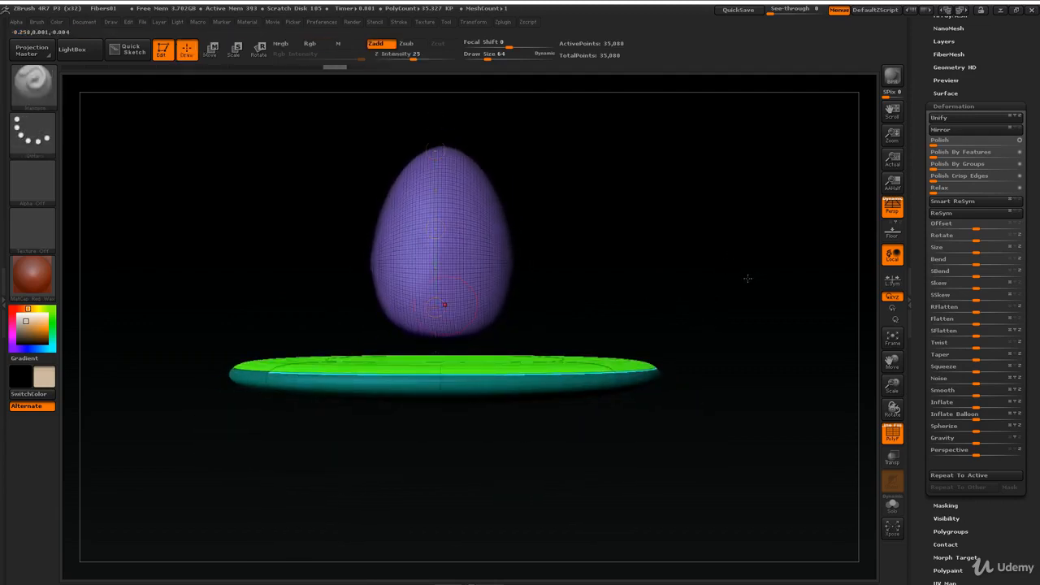
pyautogui.keyDown('alt'); pyautogui.moveTo(593, 201); pyautogui.dragTo(557, 219); pyautogui.keyUp('alt')
pyautogui.keyDown('alt'); pyautogui.moveTo(715, 289); pyautogui.dragTo(499, 364); pyautogui.keyUp('alt')
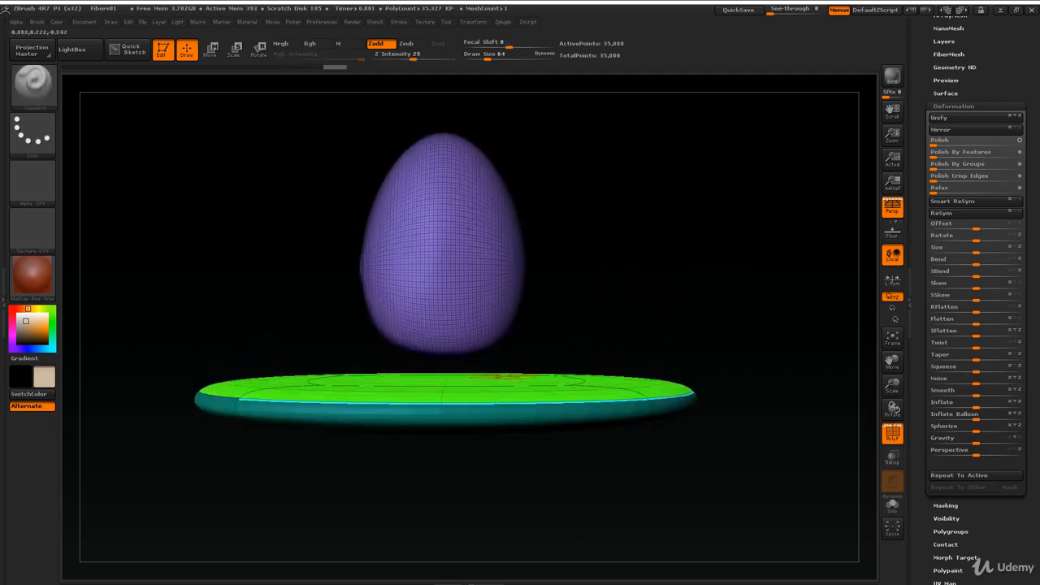
pyautogui.moveTo(779, 288); pyautogui.dragTo(794, 240)
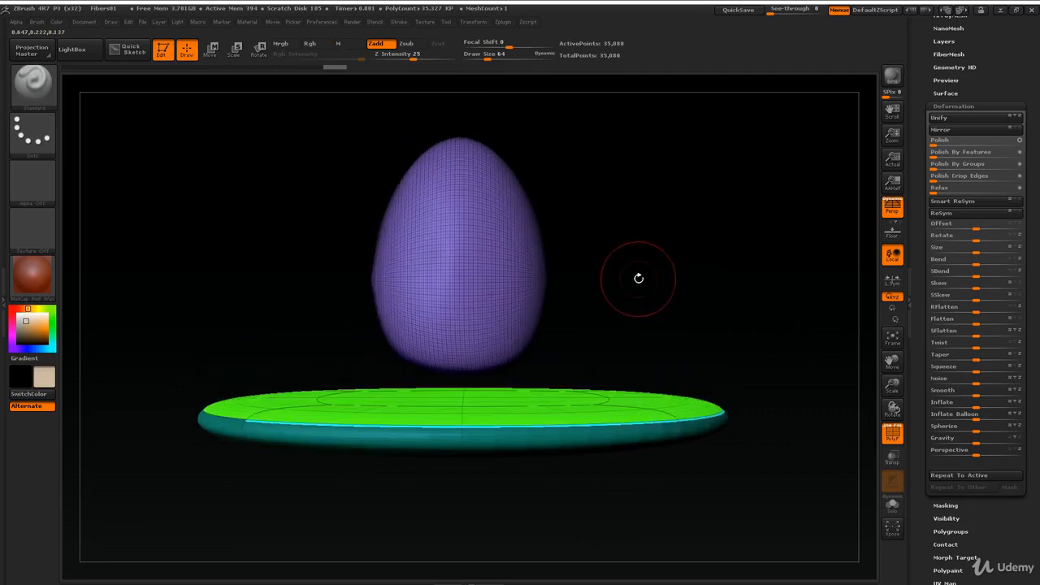
# - Set the masking brush to MaskLasso, mask the egg with a lasso, and clear the mask
pyautogui.keyDown('ctrl'); pyautogui.click(32, 88); pyautogui.keyUp('ctrl')
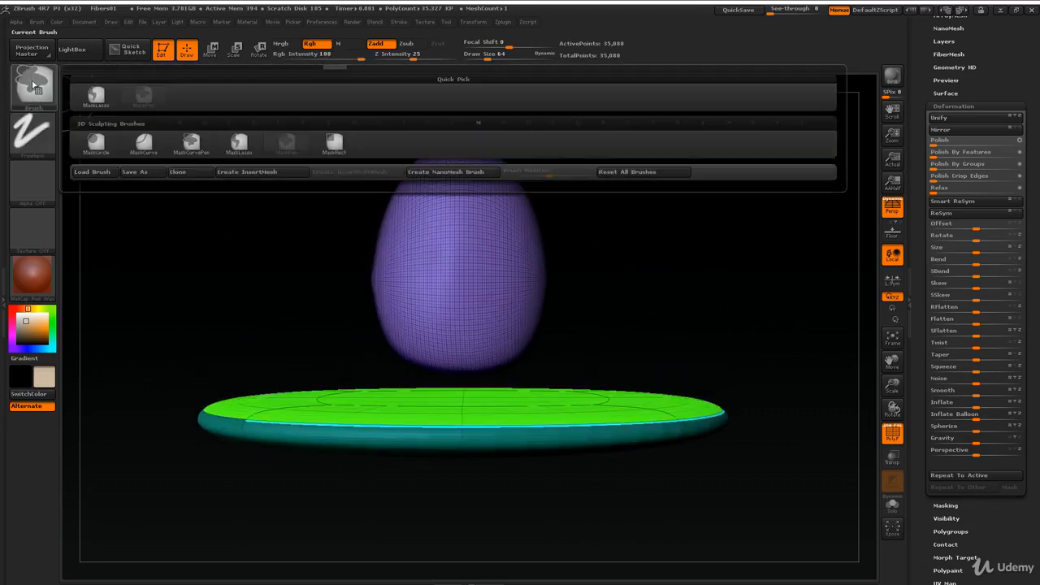
pyautogui.keyDown('ctrl'); pyautogui.click(235, 148); pyautogui.keyUp('ctrl')
pyautogui.moveTo(293, 225)
pyautogui.keyDown('ctrl'); pyautogui.mouseDown()
pyautogui.moveTo(439, 93)
pyautogui.moveTo(588, 315)
pyautogui.moveTo(486, 380)
pyautogui.moveTo(390, 365)
pyautogui.mouseUp(); pyautogui.keyUp('ctrl')
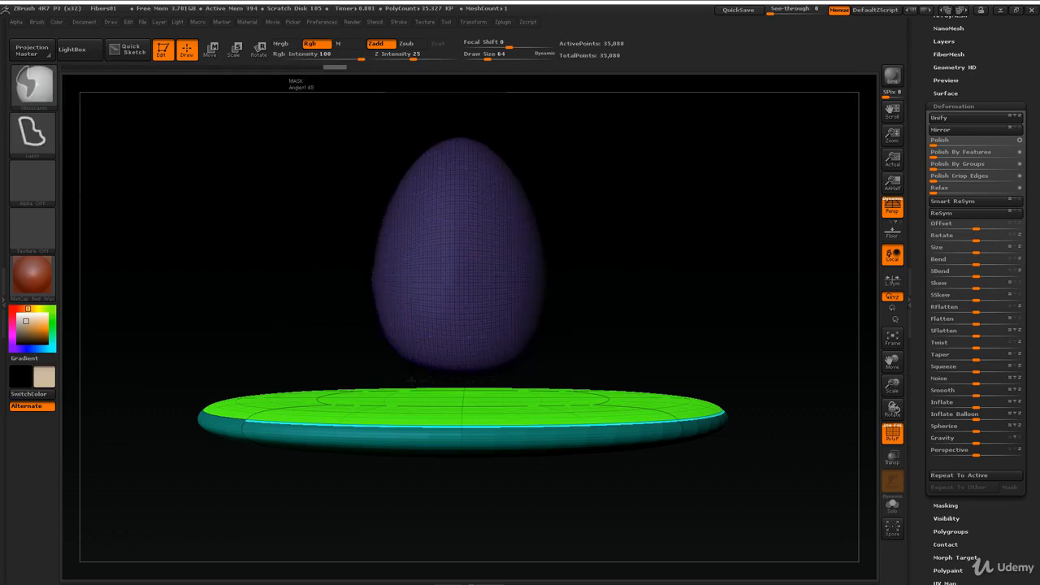
pyautogui.keyDown('ctrl'); pyautogui.click(695, 243); pyautogui.keyUp('ctrl')
pyautogui.keyDown('ctrl'); pyautogui.moveTo(721, 208); pyautogui.dragTo(698, 207); pyautogui.keyUp('ctrl')
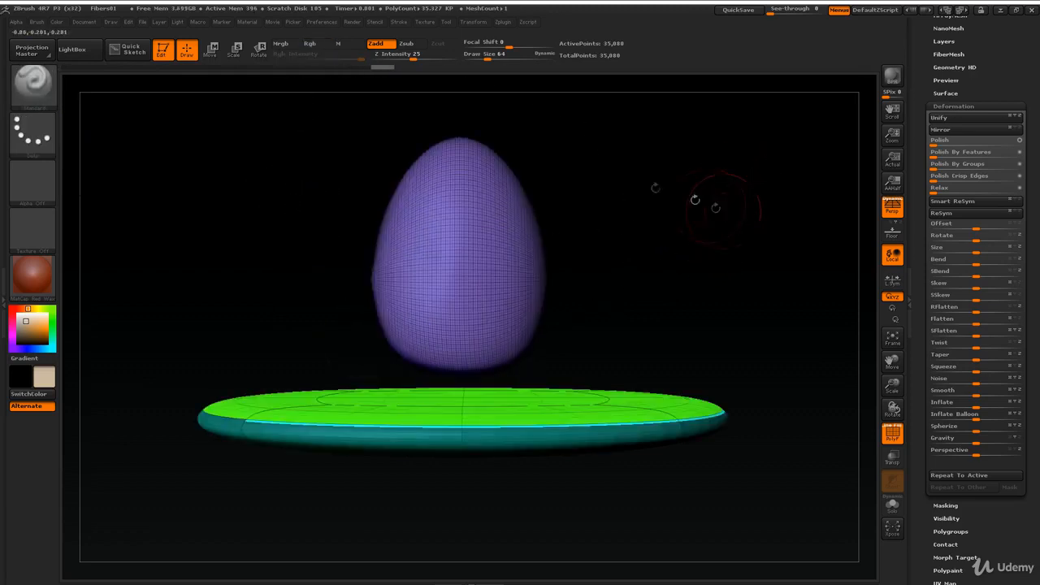
# - Isolate the egg with the SelectLasso brush, and restore the visibility of the whole mesh
pyautogui.keyDown('ctrl'); pyautogui.keyDown('shift'); pyautogui.click(35, 83); pyautogui.keyUp('shift'); pyautogui.keyUp('ctrl')
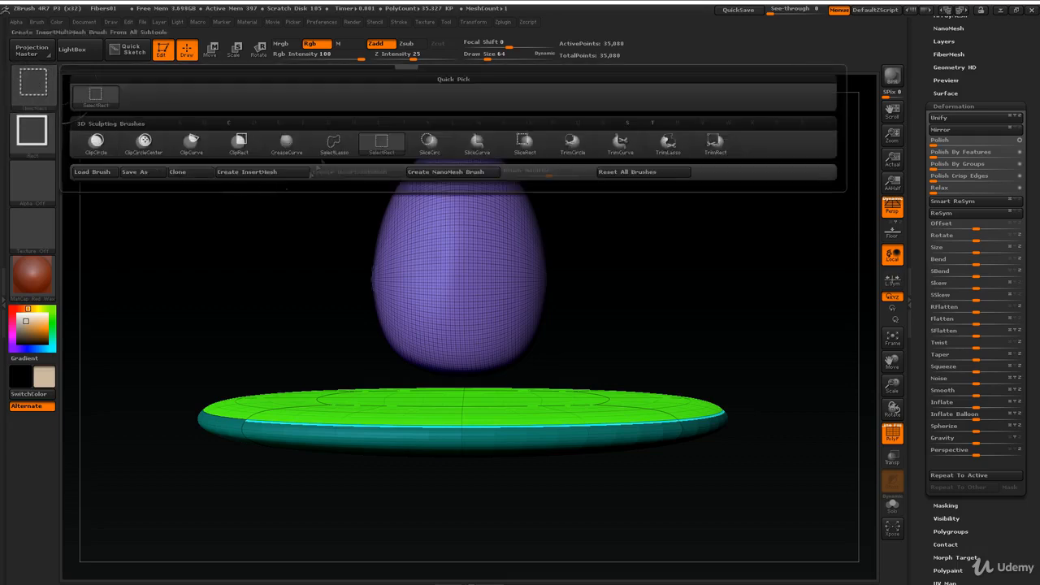
pyautogui.keyDown('ctrl'); pyautogui.keyDown('shift'); pyautogui.click(340, 152); pyautogui.keyUp('shift'); pyautogui.keyUp('ctrl')
pyautogui.moveTo(335, 295)
pyautogui.keyDown('ctrl'); pyautogui.keyDown('shift'); pyautogui.mouseDown()
pyautogui.moveTo(319, 114)
pyautogui.moveTo(597, 220)
pyautogui.moveTo(553, 357)
pyautogui.moveTo(511, 378)
pyautogui.moveTo(435, 384)
pyautogui.mouseUp(); pyautogui.keyUp('shift'); pyautogui.keyUp('ctrl')
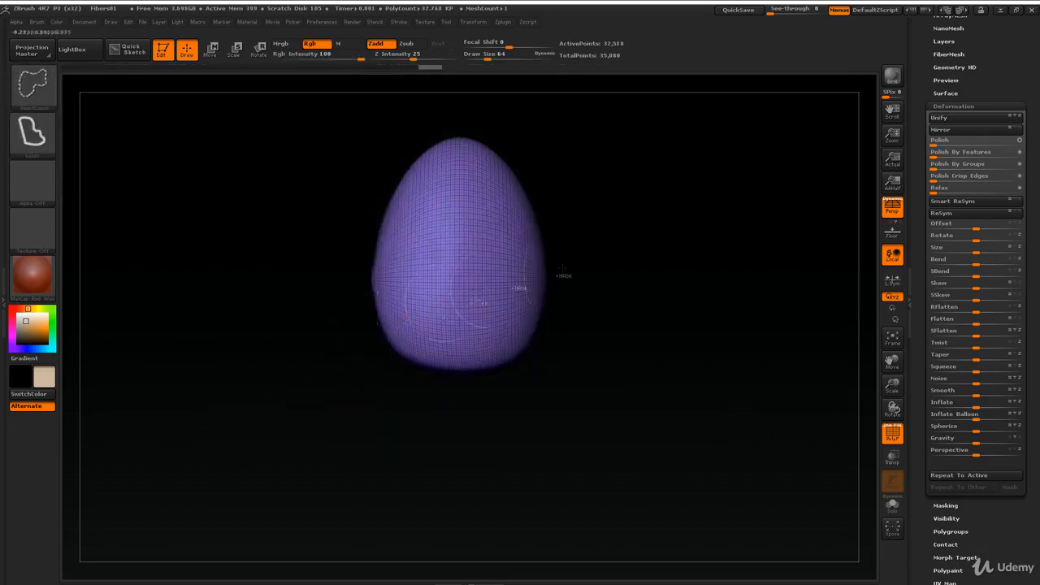
pyautogui.keyDown('ctrl'); pyautogui.keyDown('shift'); pyautogui.click(659, 222); pyautogui.keyUp('shift'); pyautogui.keyUp('ctrl')
# - Switch the selection brush to SelectRect and isolate the egg with a rectangular selection
pyautogui.moveTo(677, 197); pyautogui.dragTo(845, 154)
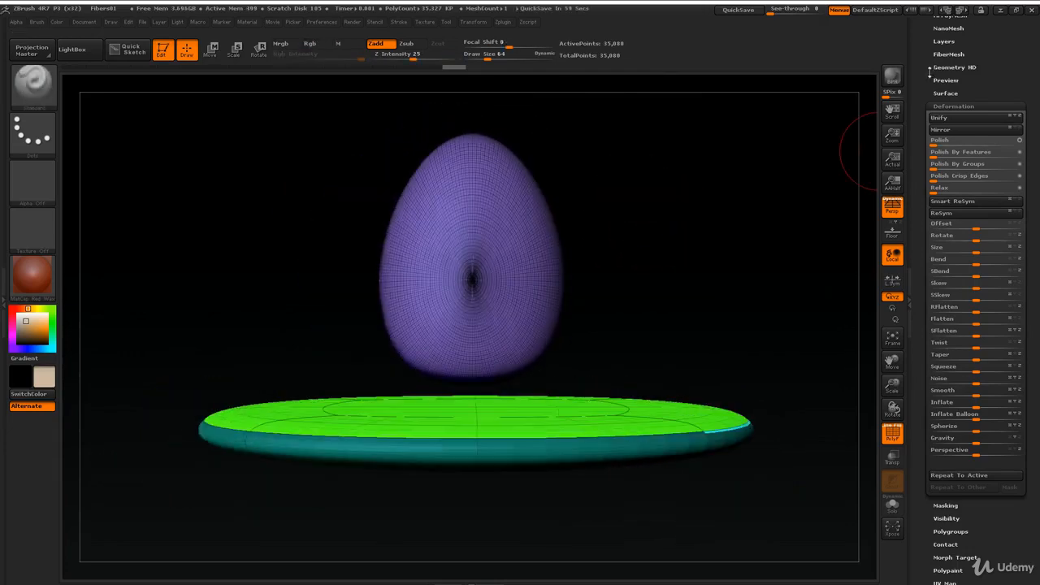
pyautogui.moveTo(931, 73); pyautogui.dragTo(928, 151)
pyautogui.moveTo(726, 186); pyautogui.dragTo(689, 244)
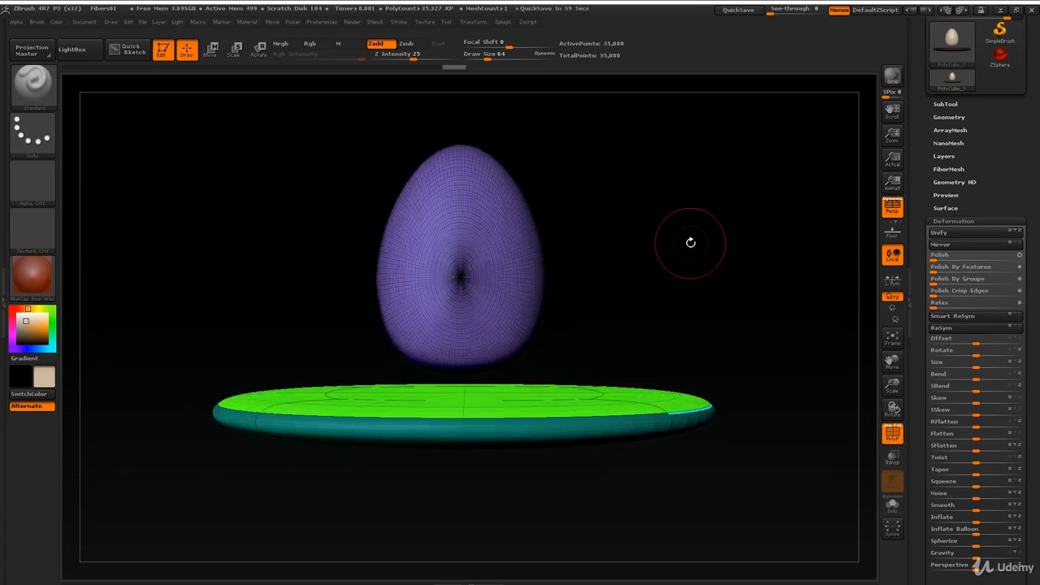
pyautogui.hotkey('ctrl', 'shift')
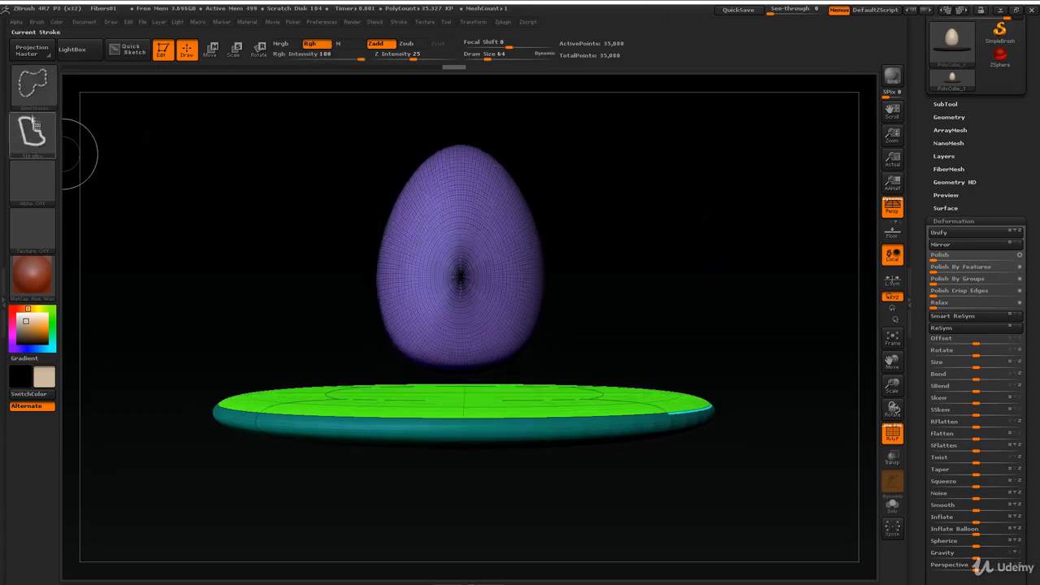
pyautogui.click(32, 82)
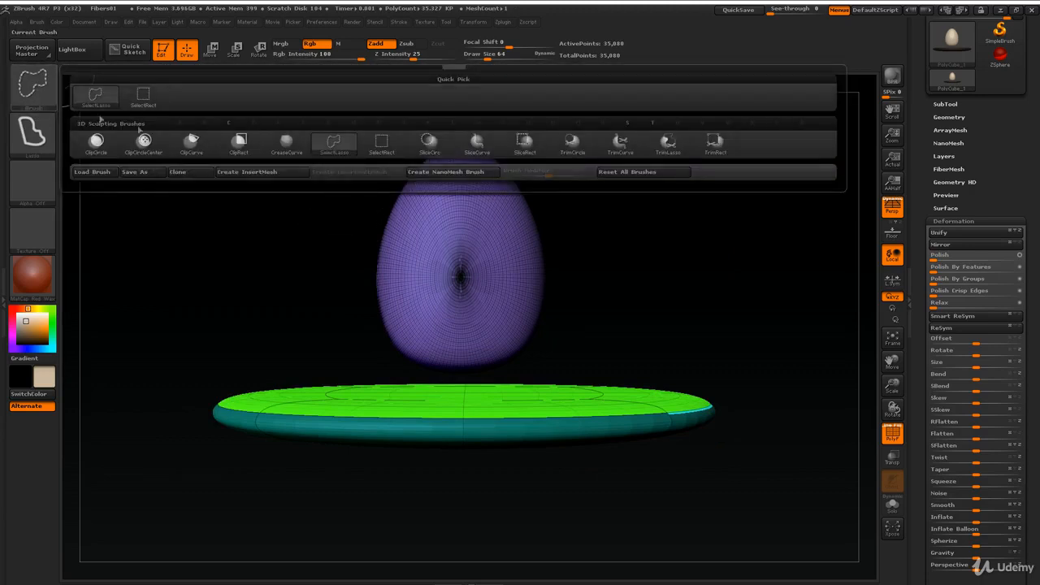
pyautogui.click(390, 144)
pyautogui.keyDown('ctrl'); pyautogui.keyDown('shift'); pyautogui.moveTo(284, 105); pyautogui.dragTo(615, 376); pyautogui.keyUp('shift'); pyautogui.keyUp('ctrl')
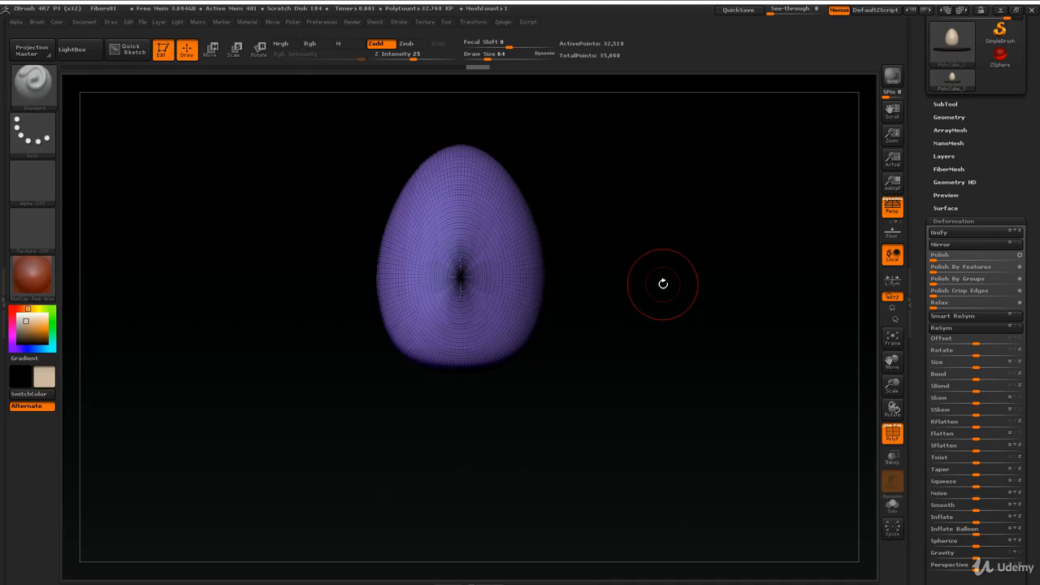
# - Open the Modify Topology options under Geometry to locate Del Hidden, and make the hidden plate visible again
pyautogui.click(947, 117)
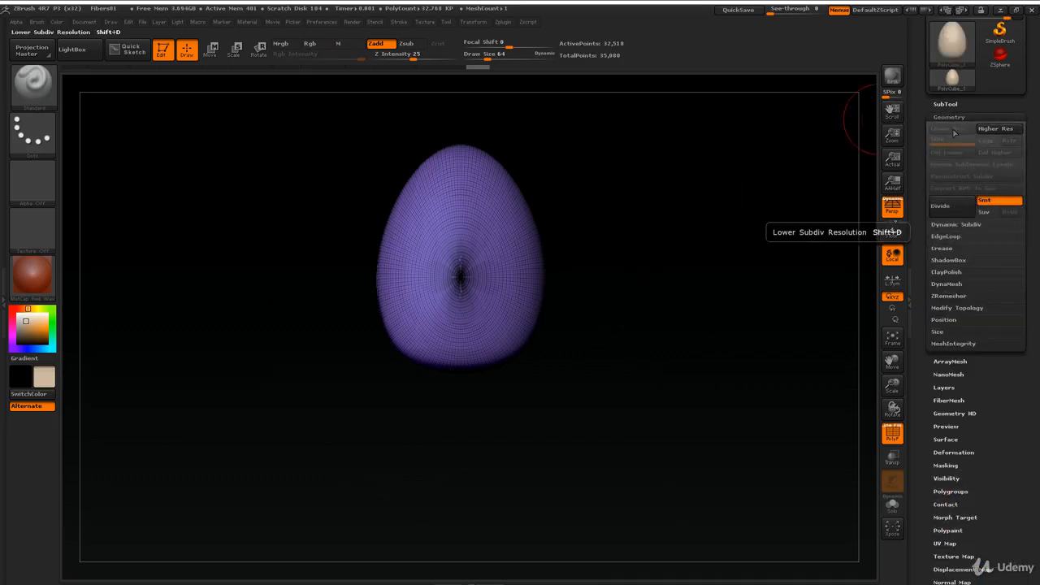
pyautogui.click(943, 309)
pyautogui.scroll(-2, 922, 325)
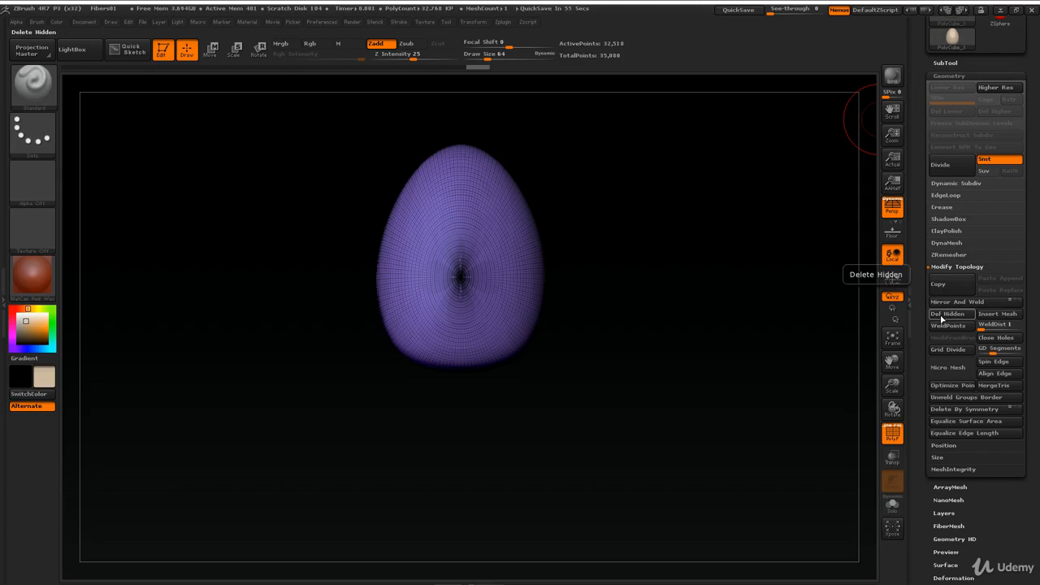
pyautogui.moveTo(779, 298)
pyautogui.mouseDown()
pyautogui.moveTo(845, 297)
pyautogui.moveTo(785, 278)
pyautogui.mouseUp()
pyautogui.keyDown('ctrl'); pyautogui.keyDown('shift'); pyautogui.click(769, 260); pyautogui.keyUp('shift'); pyautogui.keyUp('ctrl')
# - Mask the whole mesh and turn the egg and plate into a single polygroup
pyautogui.keyDown('ctrl'); pyautogui.click(758, 301); pyautogui.keyUp('ctrl')
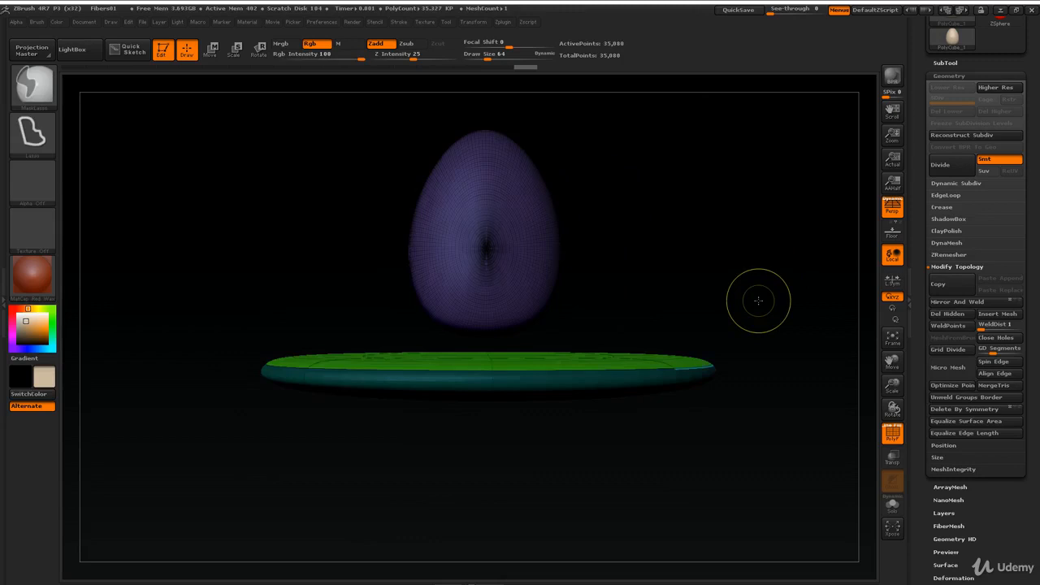
pyautogui.hotkey('ctrl', 'w')
pyautogui.moveTo(712, 241); pyautogui.dragTo(633, 222)
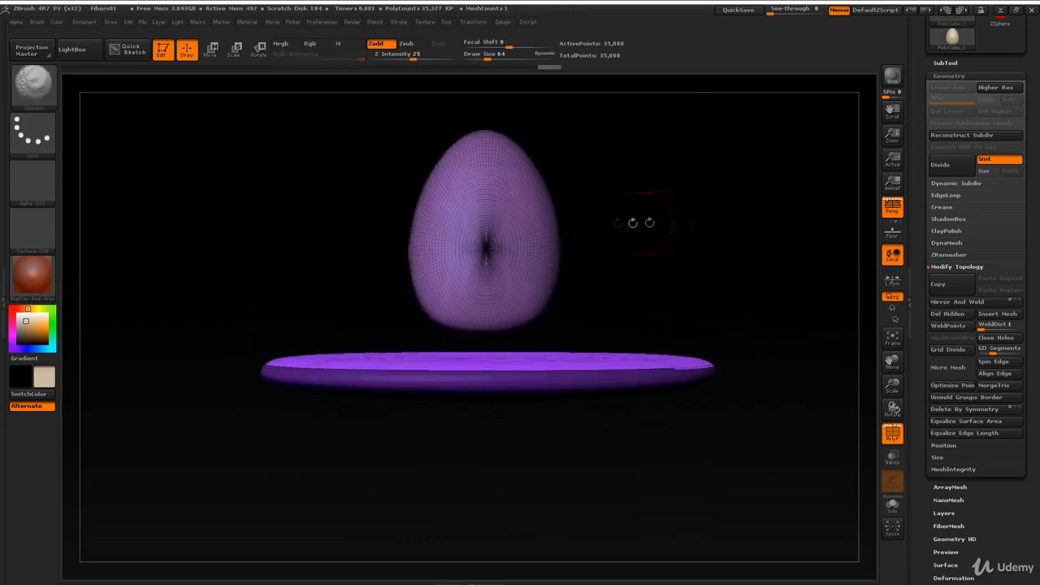
# - Mask only the egg with a lasso and turn it into its own polygroup
pyautogui.hotkey('ctrl', 'shift')
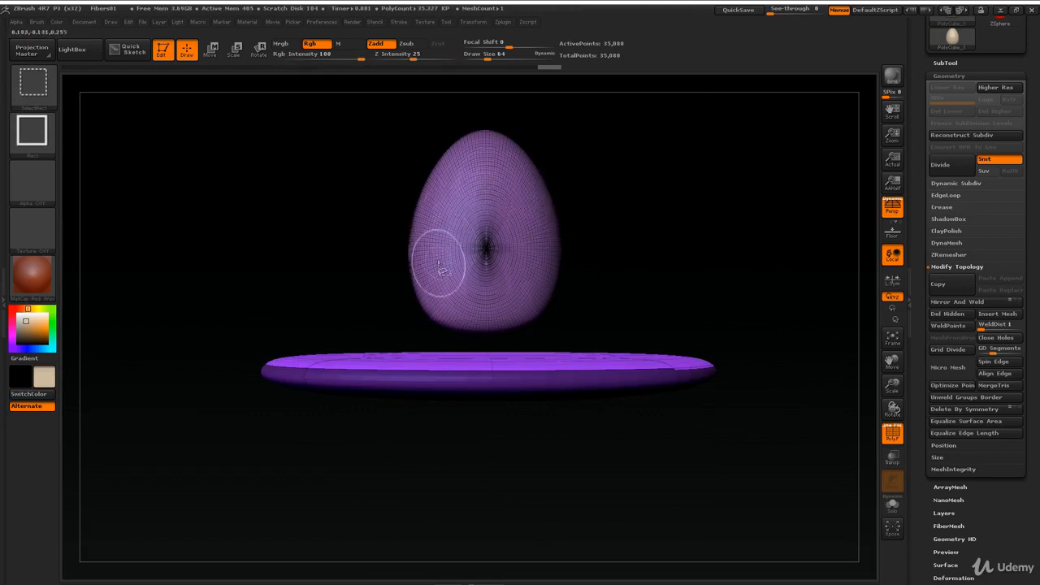
pyautogui.keyDown('alt'); pyautogui.moveTo(664, 219); pyautogui.dragTo(667, 249); pyautogui.keyUp('alt')
pyautogui.moveTo(322, 115)
pyautogui.keyDown('ctrl'); pyautogui.mouseDown()
pyautogui.moveTo(370, 287)
pyautogui.moveTo(473, 355)
pyautogui.moveTo(573, 139)
pyautogui.moveTo(491, 107)
pyautogui.moveTo(382, 309)
pyautogui.moveTo(427, 373)
pyautogui.moveTo(461, 374)
pyautogui.moveTo(524, 364)
pyautogui.moveTo(560, 309)
pyautogui.mouseUp(); pyautogui.keyUp('ctrl')
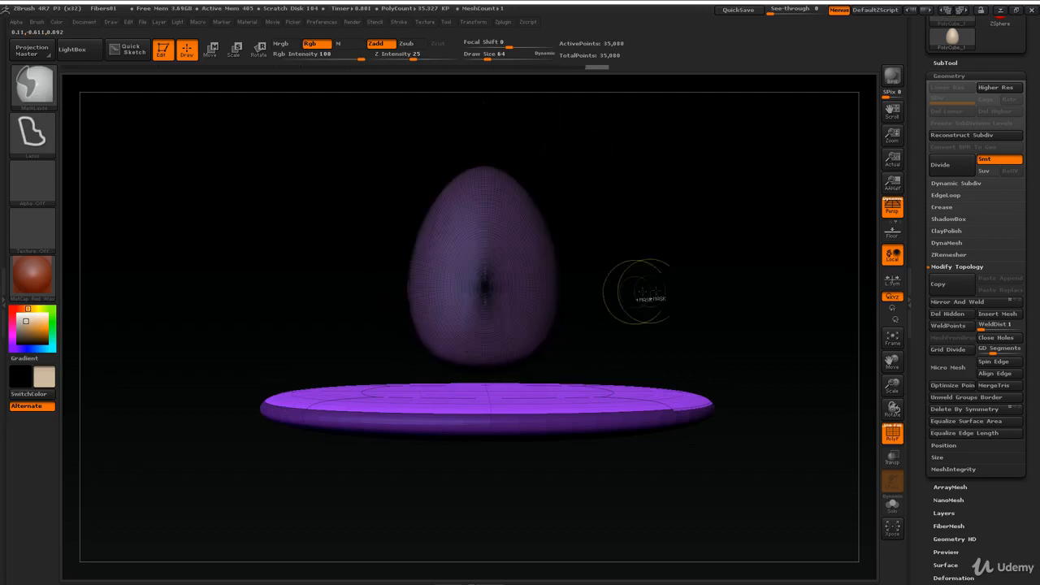
pyautogui.hotkey('ctrl', 'w')
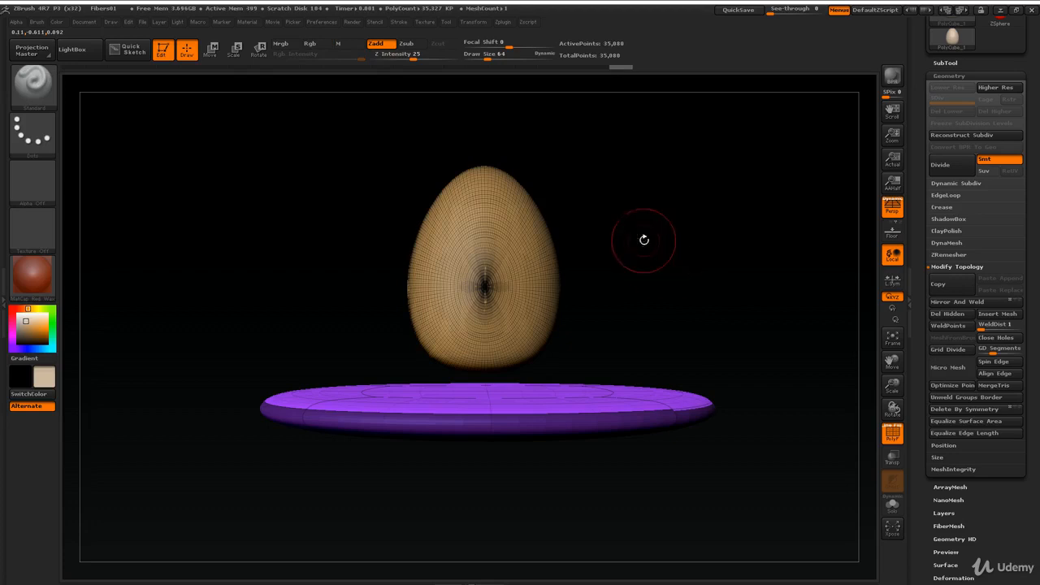
# - Isolate the egg by its polygroup, and make the plate visible again
pyautogui.moveTo(644, 240)
pyautogui.mouseDown()
pyautogui.moveTo(708, 260)
pyautogui.moveTo(617, 249)
pyautogui.mouseUp()
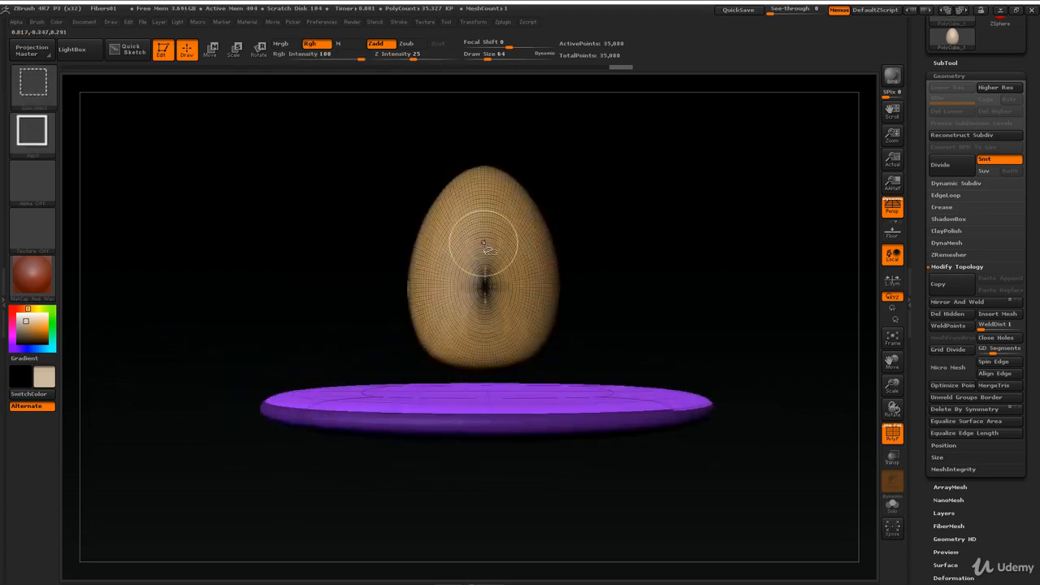
pyautogui.keyDown('ctrl'); pyautogui.keyDown('shift'); pyautogui.click(491, 231); pyautogui.keyUp('shift'); pyautogui.keyUp('ctrl')
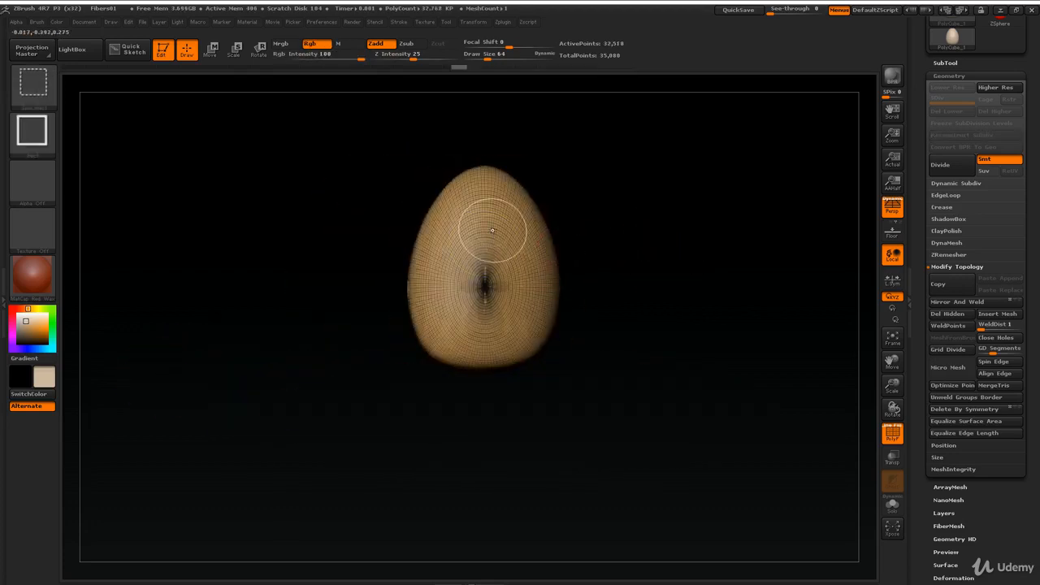
pyautogui.moveTo(618, 244); pyautogui.dragTo(672, 233)
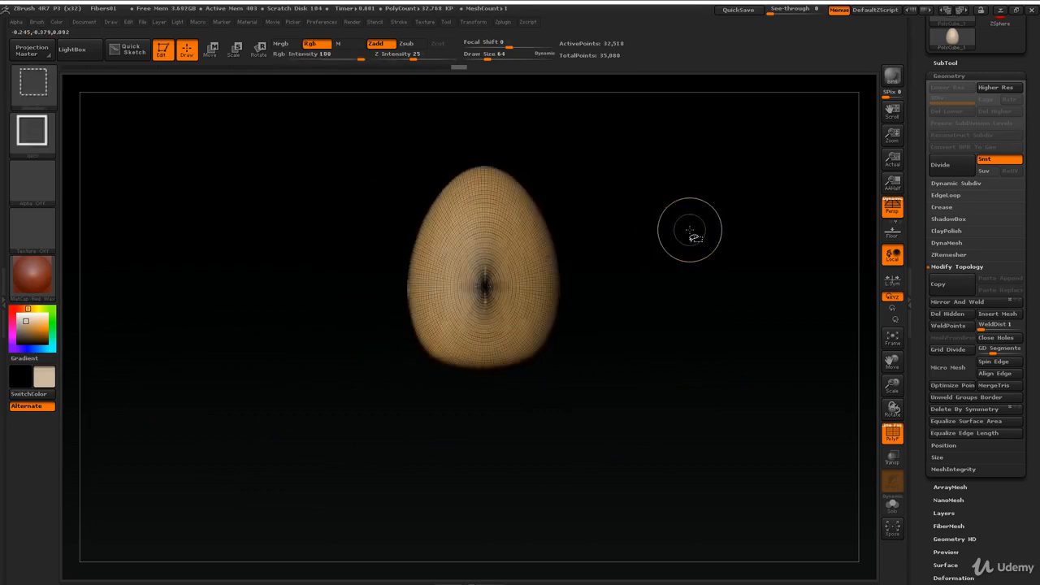
pyautogui.keyDown('ctrl'); pyautogui.keyDown('shift'); pyautogui.click(690, 234); pyautogui.keyUp('shift'); pyautogui.keyUp('ctrl')
pyautogui.moveTo(758, 235)
pyautogui.mouseDown()
pyautogui.moveTo(661, 232)
pyautogui.moveTo(619, 216)
pyautogui.moveTo(742, 274)
pyautogui.moveTo(812, 278)
pyautogui.moveTo(722, 244)
pyautogui.moveTo(745, 226)
pyautogui.mouseUp()
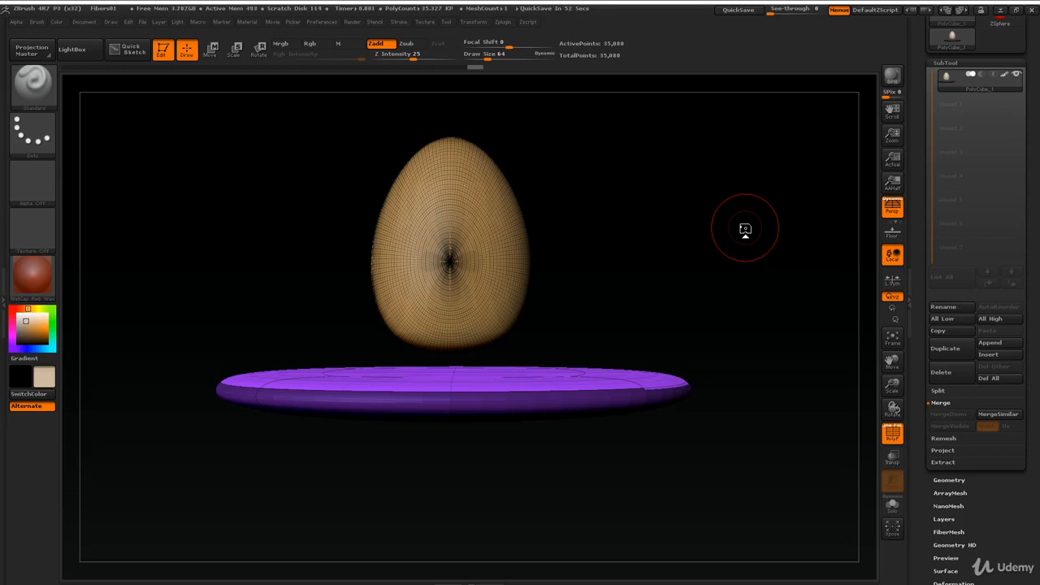
# - Draw several Move transpose lines outward from the egg in different directions, and return to Draw mode
pyautogui.click(211, 51)
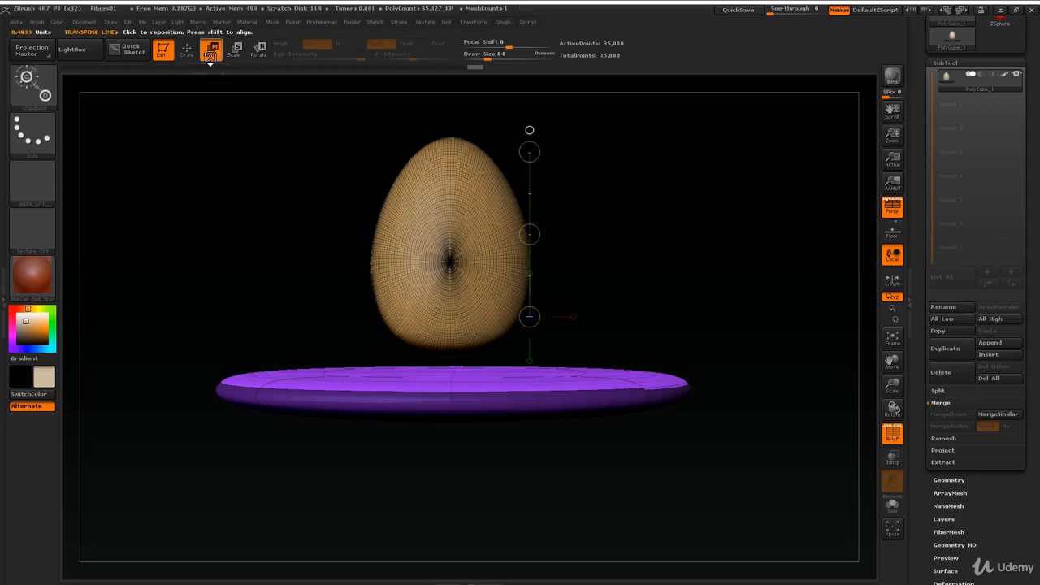
pyautogui.moveTo(452, 274); pyautogui.dragTo(596, 133)
pyautogui.moveTo(457, 184); pyautogui.dragTo(177, 70)
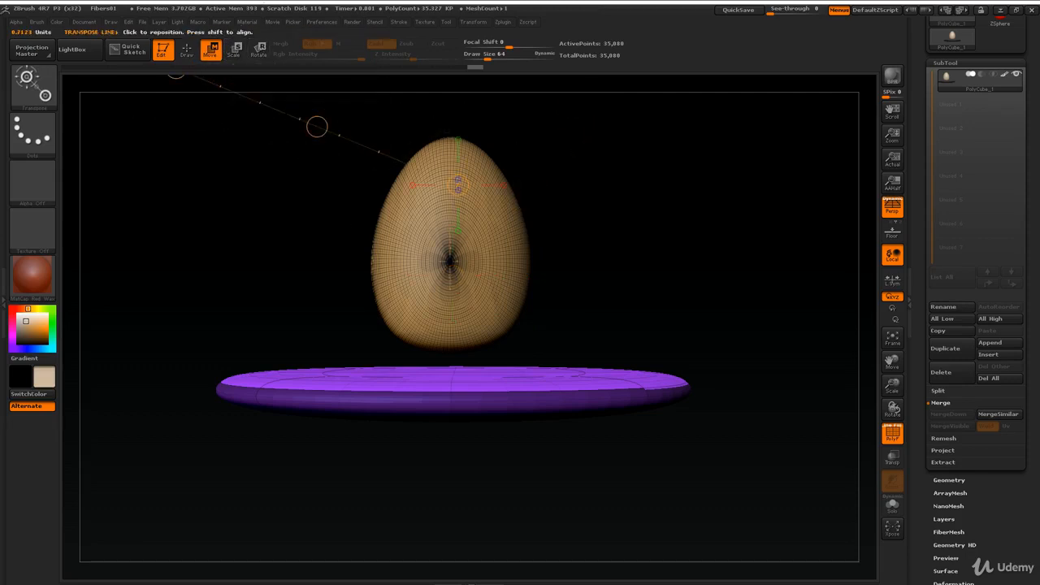
pyautogui.moveTo(476, 291); pyautogui.dragTo(724, 190)
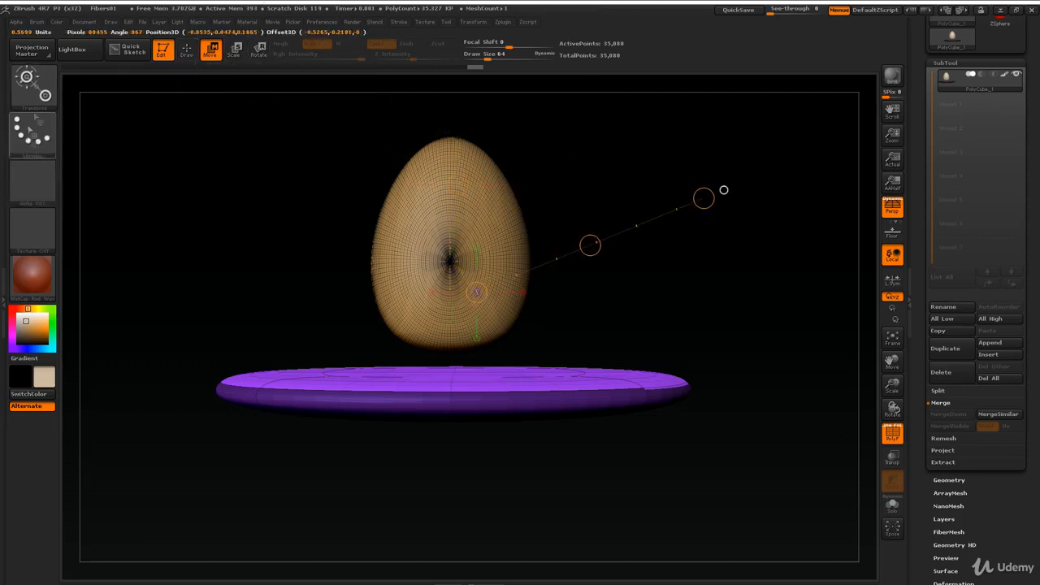
pyautogui.moveTo(431, 226); pyautogui.dragTo(205, 132)
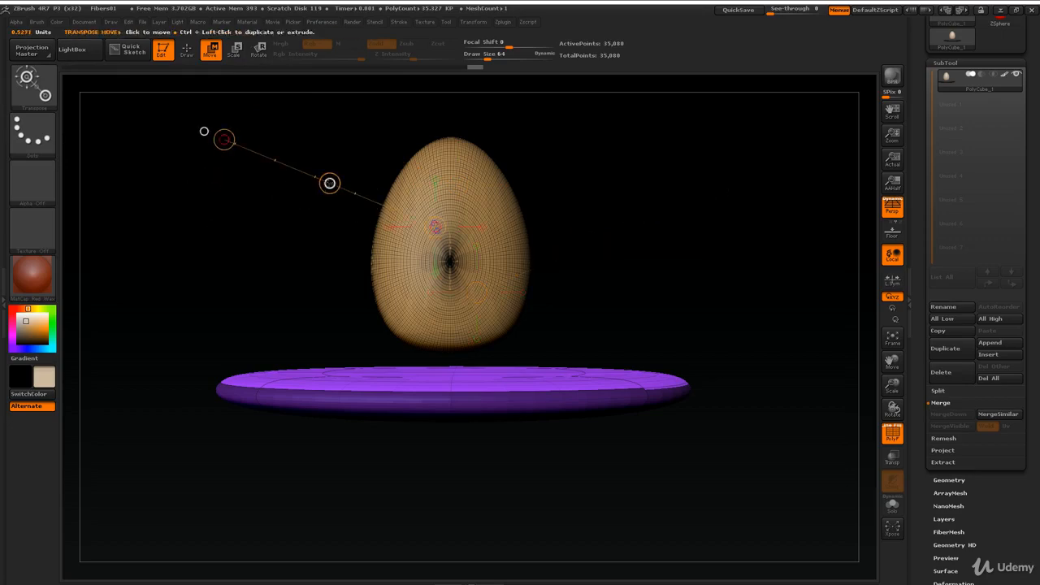
pyautogui.press('q')
pyautogui.keyDown('alt'); pyautogui.moveTo(707, 217); pyautogui.dragTo(747, 242); pyautogui.keyUp('alt')
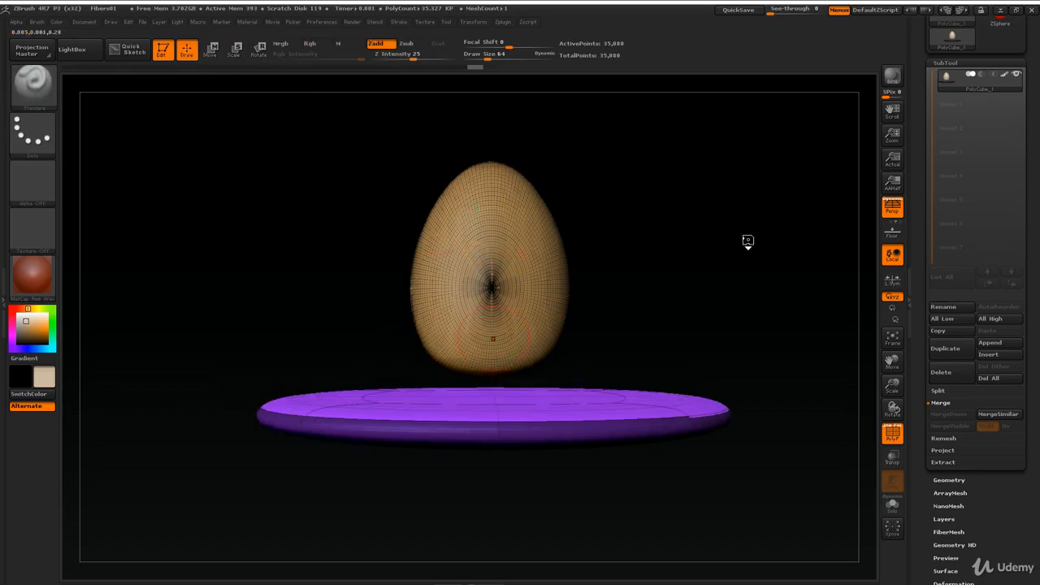